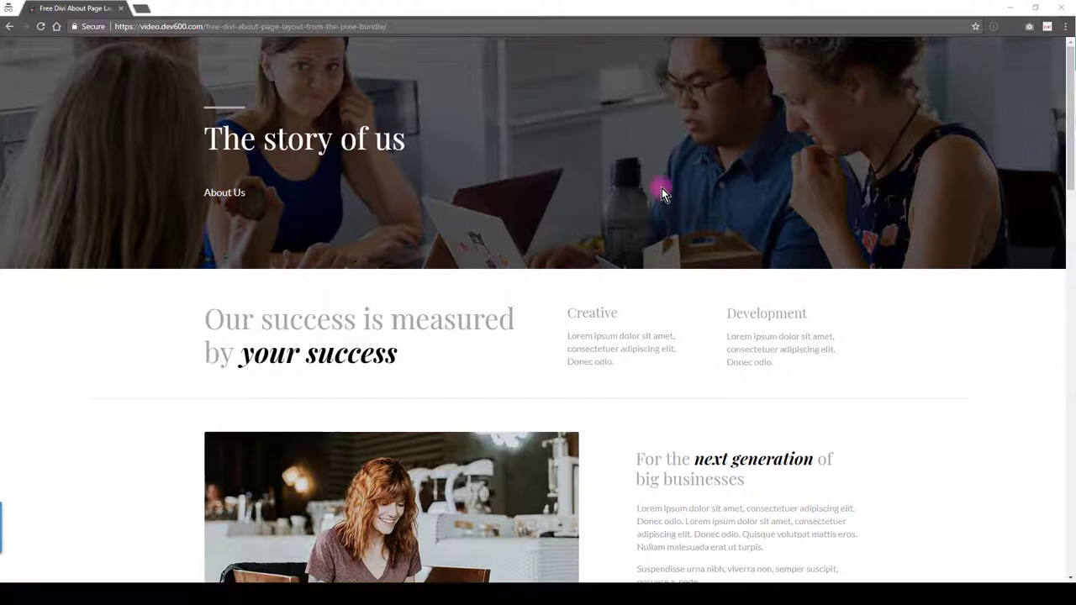
Scroll through the Pixie demo About page to review its layout.
{"action": "scroll", "coordinate": [647, 186], "scroll_direction": "down", "scroll_amount": 1}
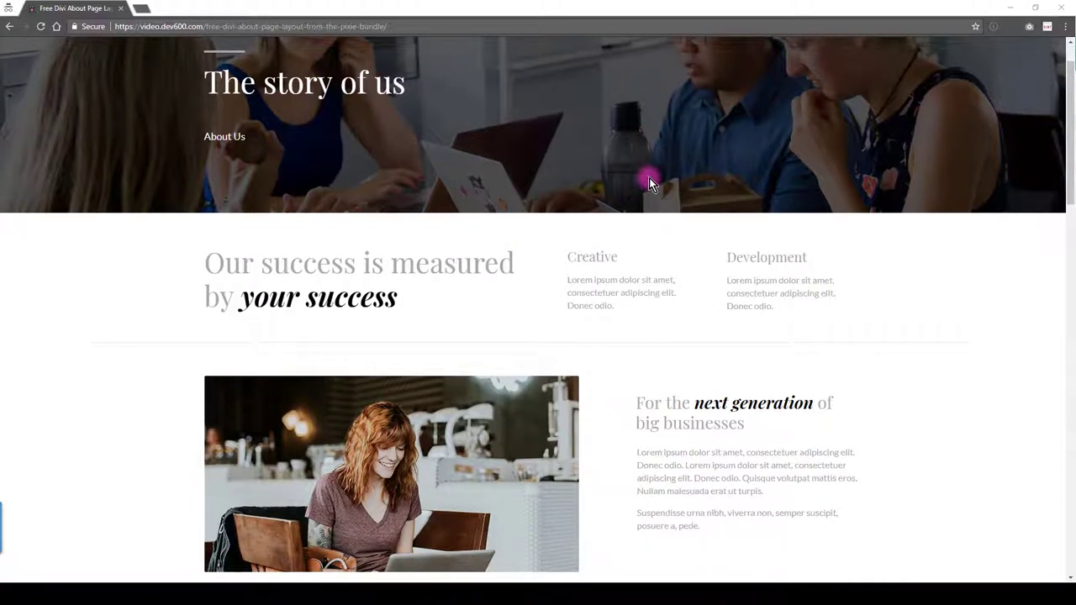
{"action": "scroll", "coordinate": [632, 178], "scroll_direction": "down", "scroll_amount": 1}
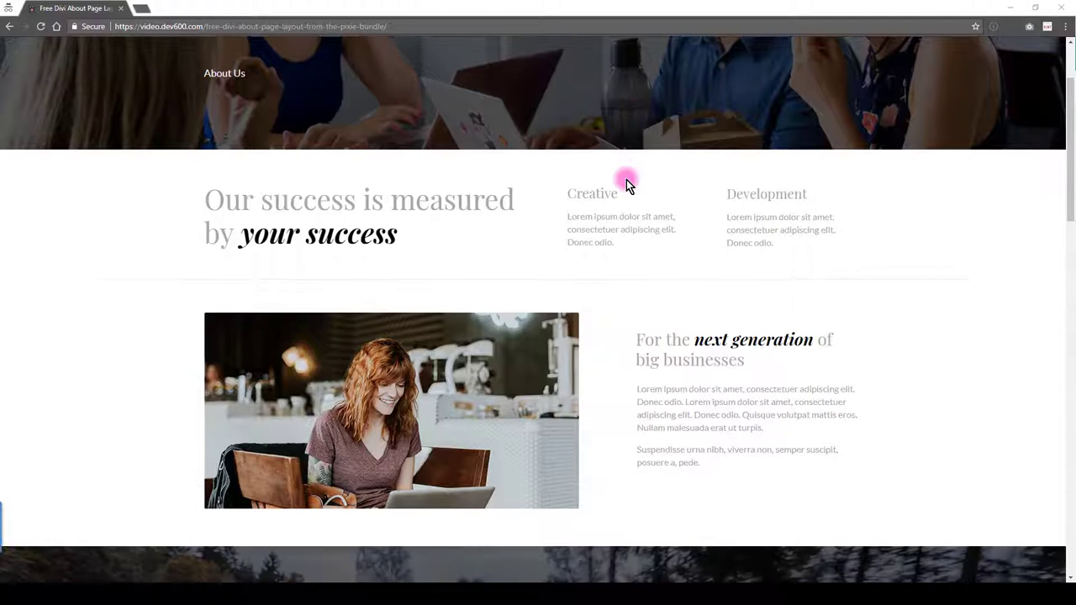
{"action": "scroll", "coordinate": [627, 180], "scroll_direction": "down", "scroll_amount": 1}
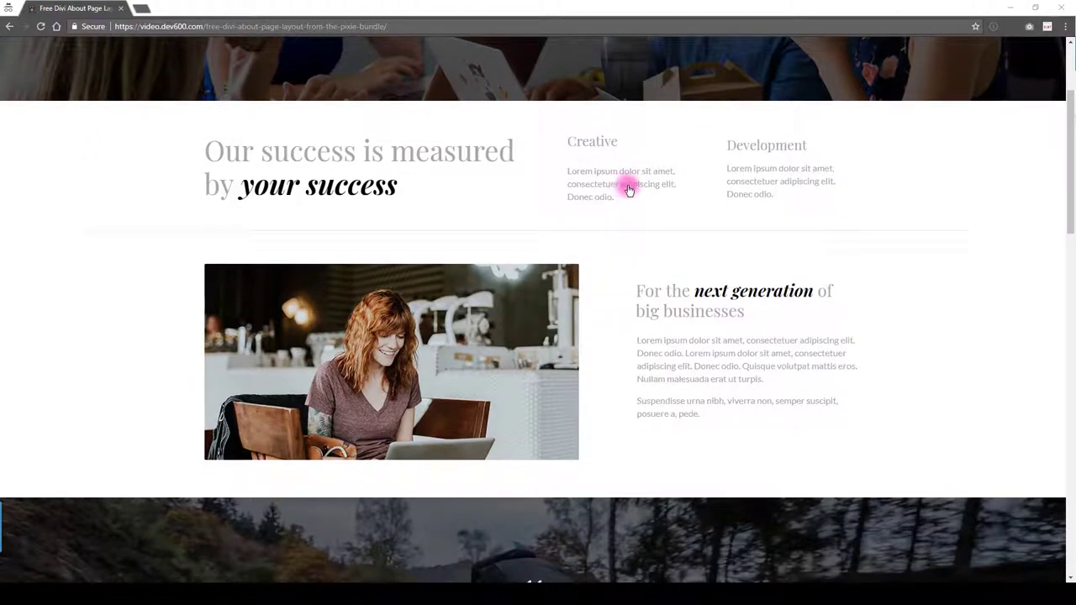
{"action": "scroll", "coordinate": [627, 189], "scroll_direction": "down", "scroll_amount": 1}
{"action": "scroll", "coordinate": [626, 186], "scroll_direction": "down", "scroll_amount": 1}
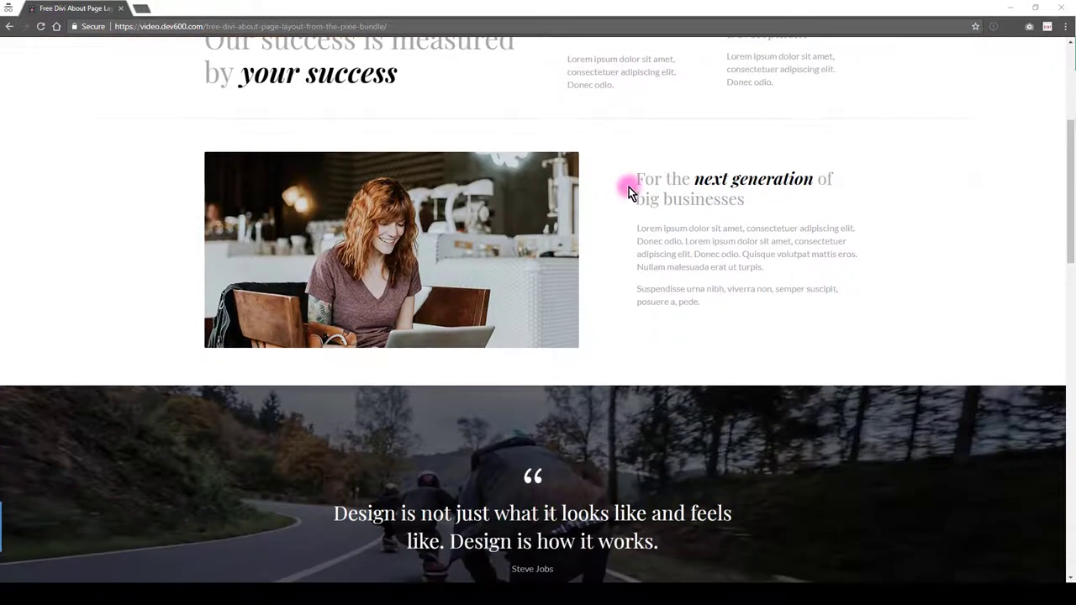
{"action": "scroll", "coordinate": [628, 187], "scroll_direction": "down", "scroll_amount": 1}
{"action": "scroll", "coordinate": [630, 186], "scroll_direction": "down", "scroll_amount": 1}
{"action": "scroll", "coordinate": [632, 183], "scroll_direction": "down", "scroll_amount": 1}
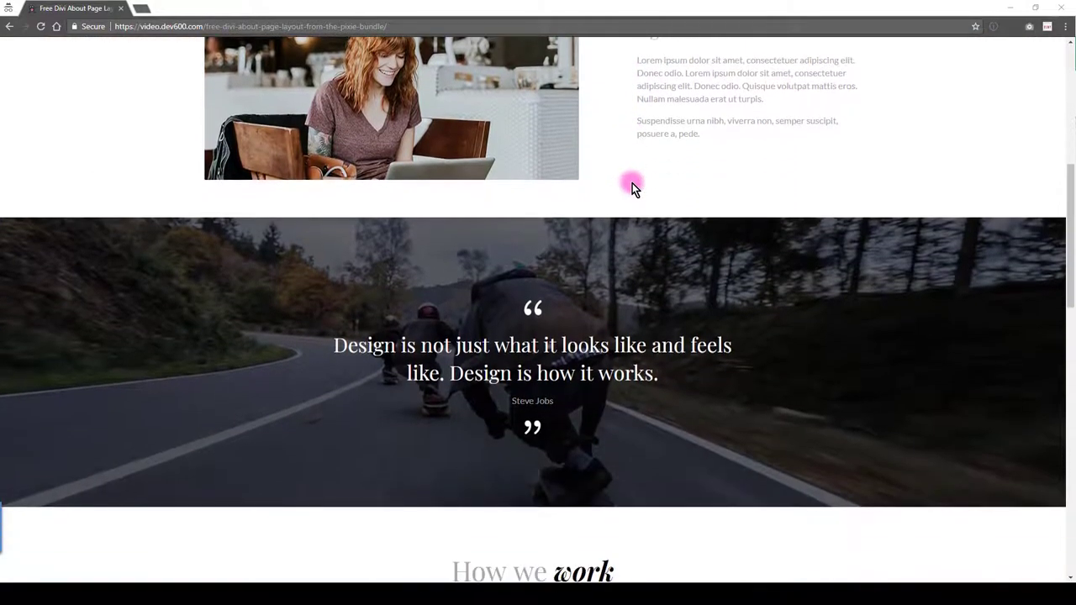
{"action": "scroll", "coordinate": [632, 182], "scroll_direction": "down", "scroll_amount": 1}
{"action": "scroll", "coordinate": [632, 180], "scroll_direction": "down", "scroll_amount": 1}
{"action": "scroll", "coordinate": [633, 172], "scroll_direction": "down", "scroll_amount": 1}
{"action": "scroll", "coordinate": [635, 174], "scroll_direction": "down", "scroll_amount": 1}
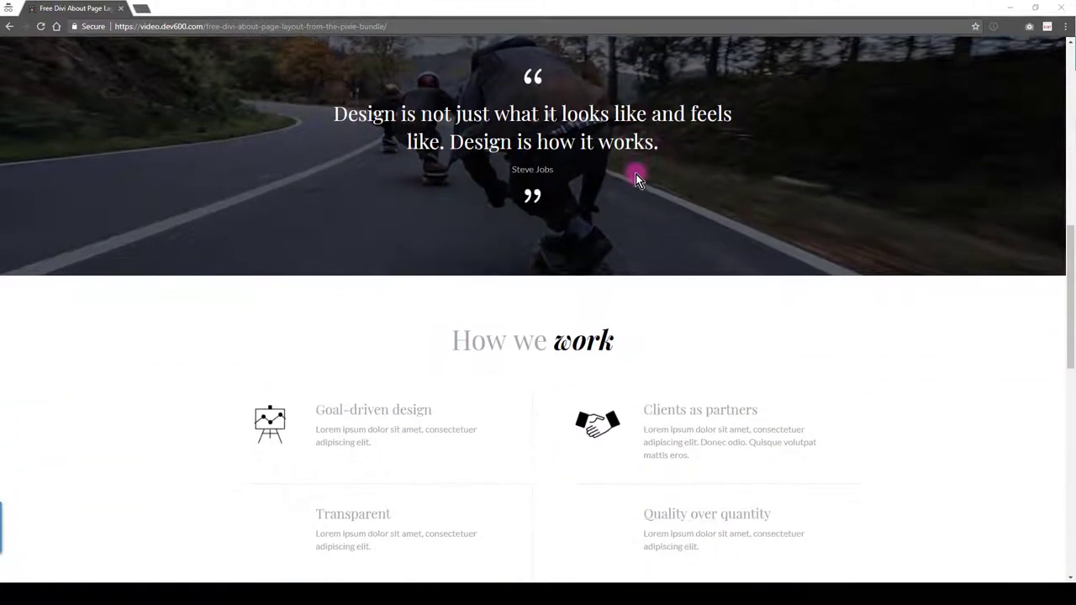
{"action": "scroll", "coordinate": [637, 174], "scroll_direction": "down", "scroll_amount": 1}
{"action": "scroll", "coordinate": [637, 176], "scroll_direction": "down", "scroll_amount": 1}
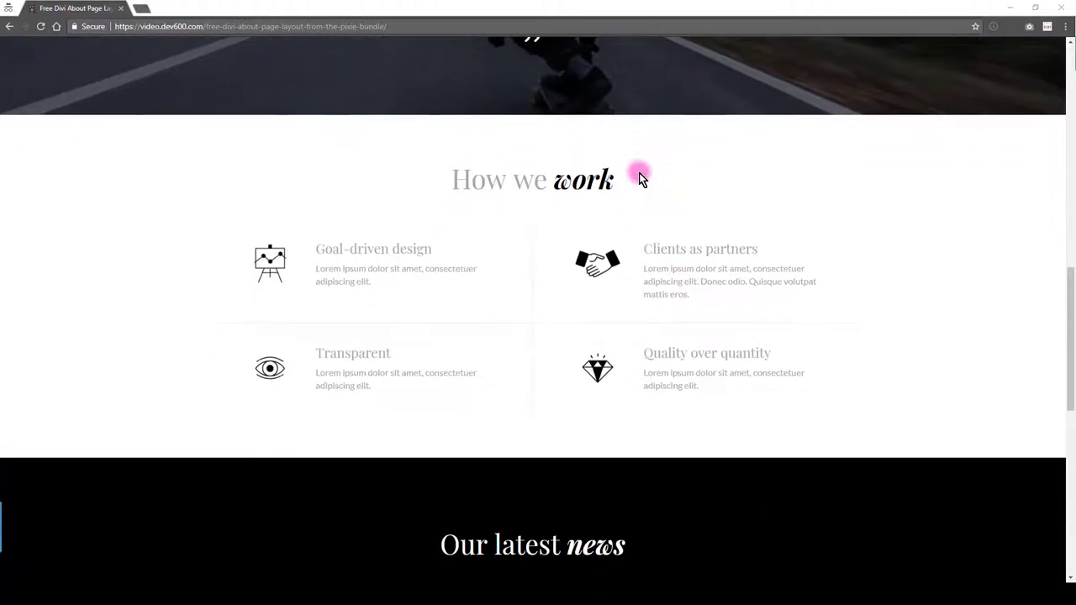
{"action": "scroll", "coordinate": [639, 177], "scroll_direction": "down", "scroll_amount": 1}
{"action": "scroll", "coordinate": [640, 177], "scroll_direction": "down", "scroll_amount": 2}
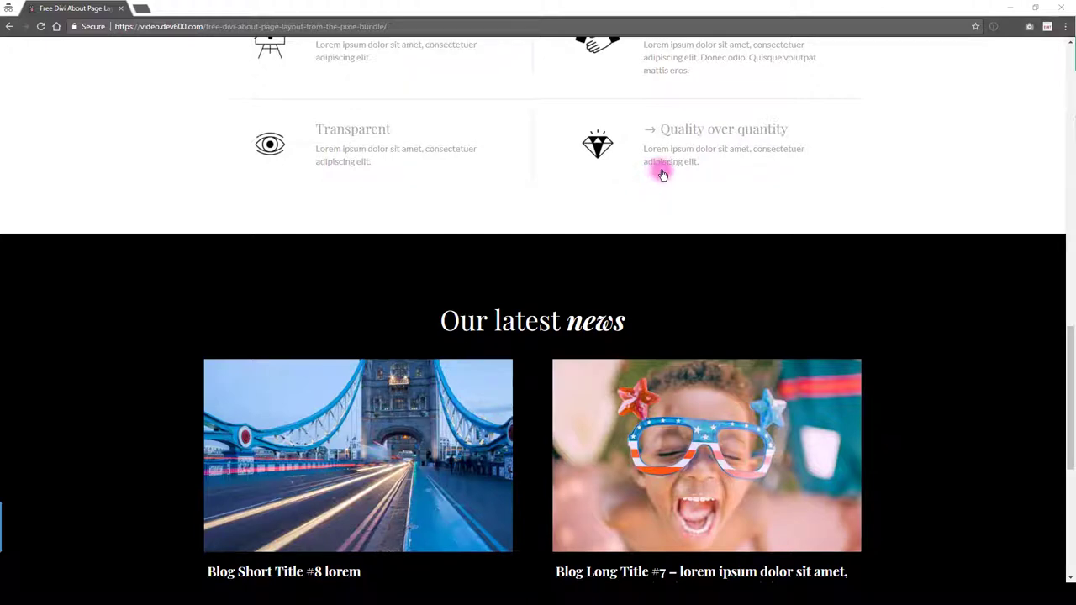
{"action": "scroll", "coordinate": [664, 182], "scroll_direction": "down", "scroll_amount": 1}
{"action": "scroll", "coordinate": [664, 181], "scroll_direction": "down", "scroll_amount": 1}
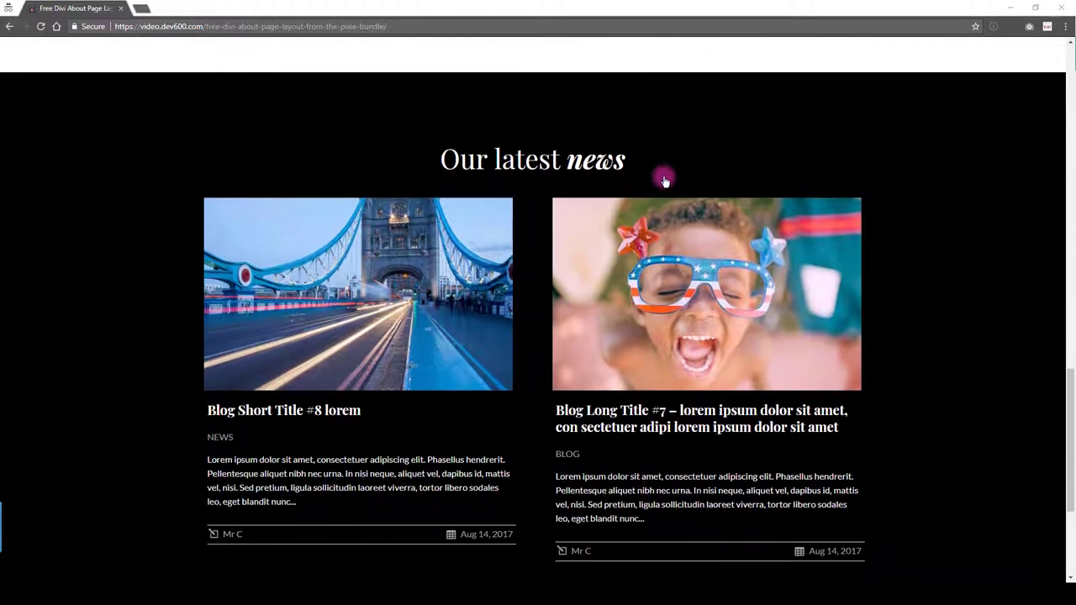
{"action": "scroll", "coordinate": [664, 181], "scroll_direction": "down", "scroll_amount": 1}
{"action": "scroll", "coordinate": [664, 182], "scroll_direction": "down", "scroll_amount": 1}
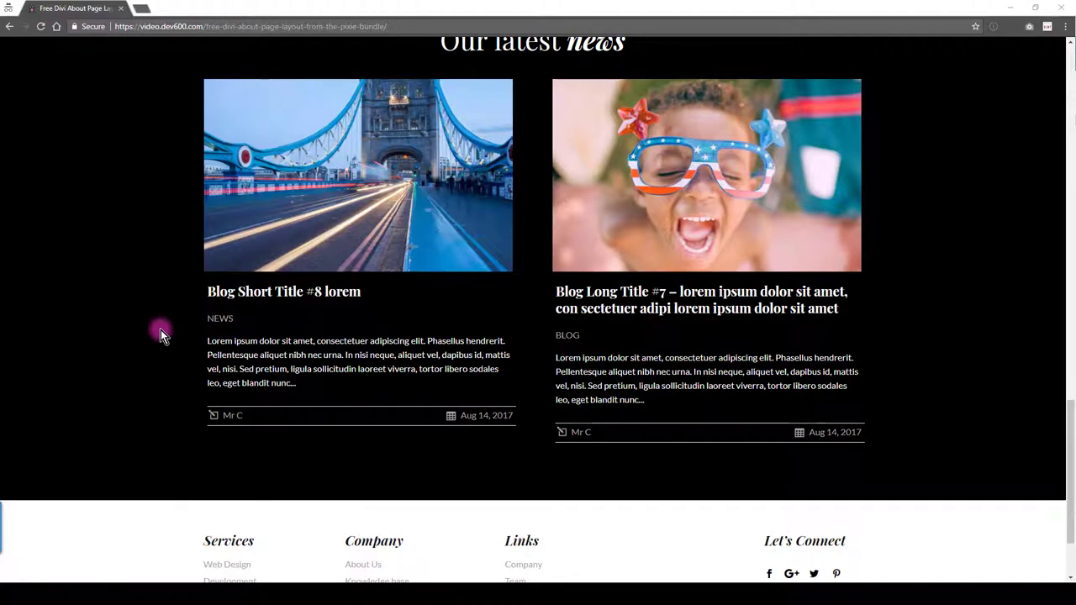
{"action": "scroll", "coordinate": [158, 328], "scroll_direction": "down", "scroll_amount": 1}
{"action": "scroll", "coordinate": [158, 323], "scroll_direction": "up", "scroll_amount": 2}
{"action": "scroll", "coordinate": [177, 311], "scroll_direction": "up", "scroll_amount": 1}
{"action": "scroll", "coordinate": [235, 294], "scroll_direction": "down", "scroll_amount": 1}
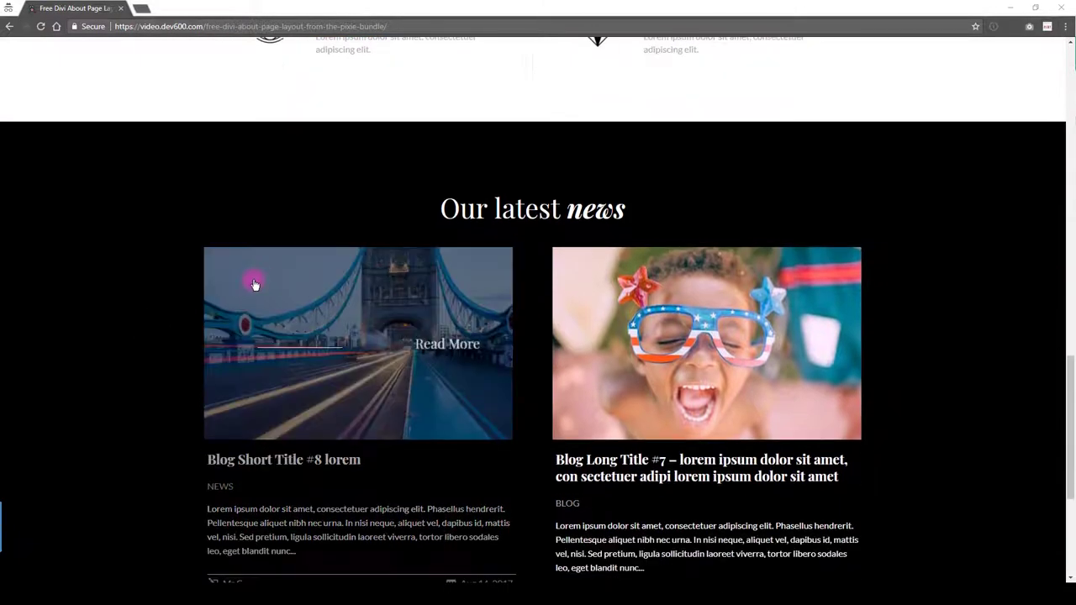
{"action": "scroll", "coordinate": [348, 258], "scroll_direction": "down", "scroll_amount": 1}
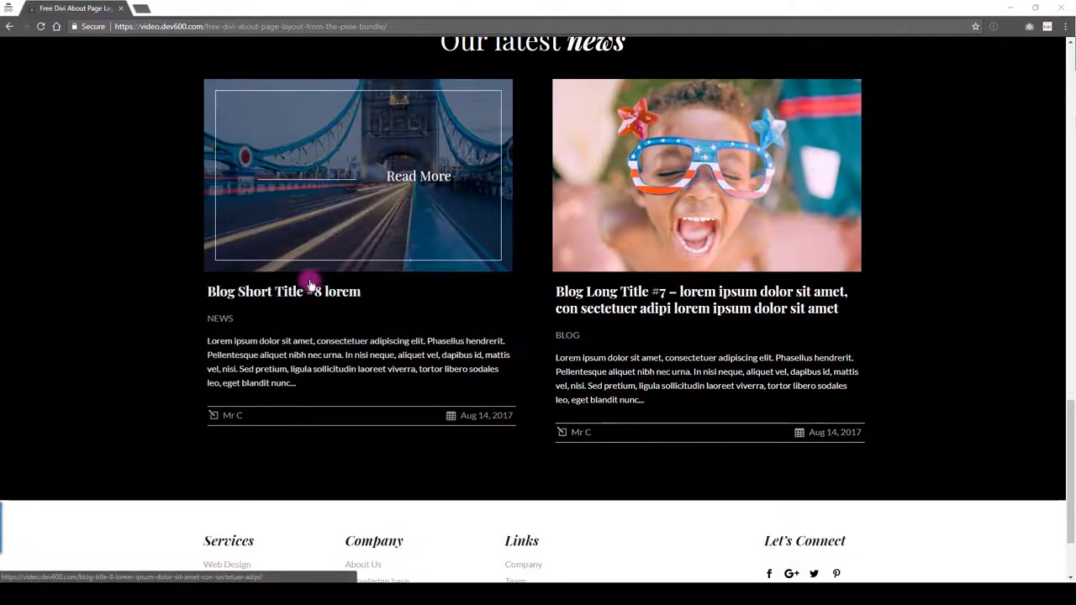
{"action": "scroll", "coordinate": [264, 301], "scroll_direction": "down", "scroll_amount": 1}
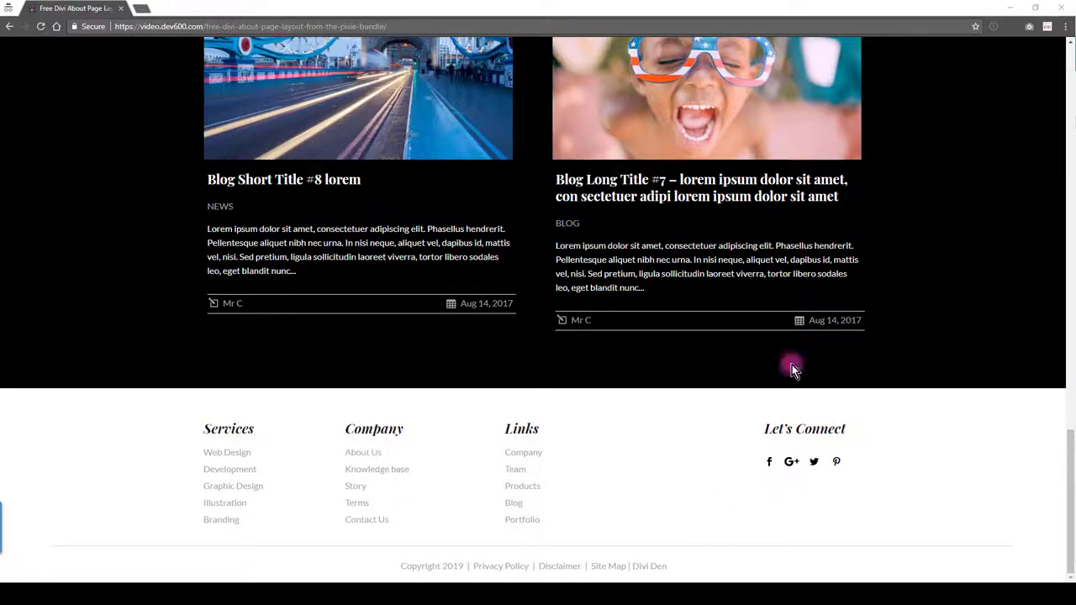
{"action": "scroll", "coordinate": [635, 249], "scroll_direction": "up", "scroll_amount": 5}
{"action": "scroll", "coordinate": [640, 244], "scroll_direction": "up", "scroll_amount": 5}
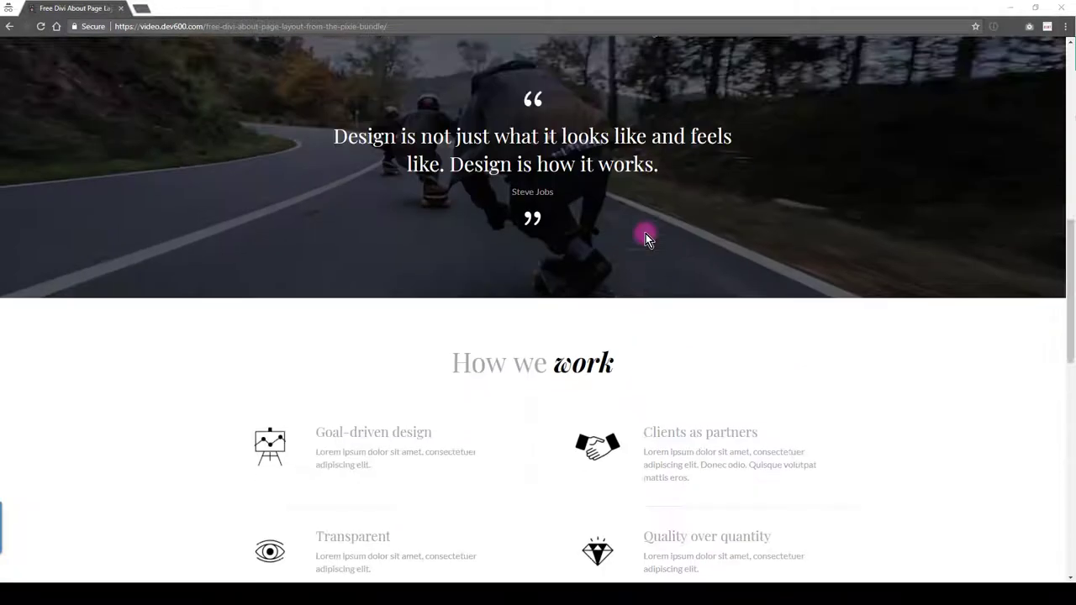
{"action": "scroll", "coordinate": [646, 234], "scroll_direction": "up", "scroll_amount": 3}
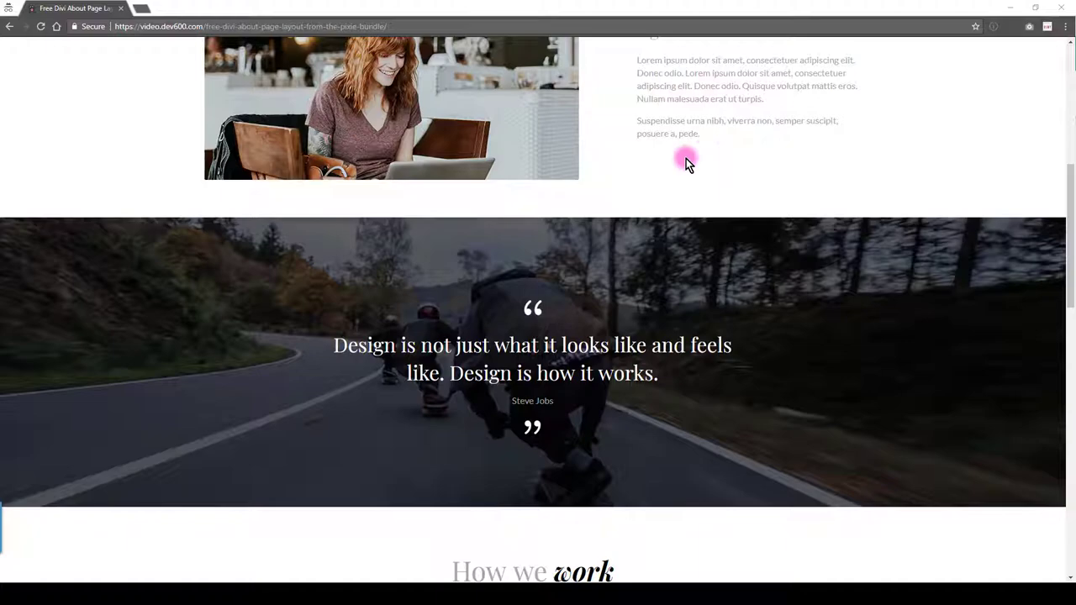
Close the demo window and clear the existing About page layout in Divi Builder.
{"action": "left_click", "coordinate": [1012, 11]}
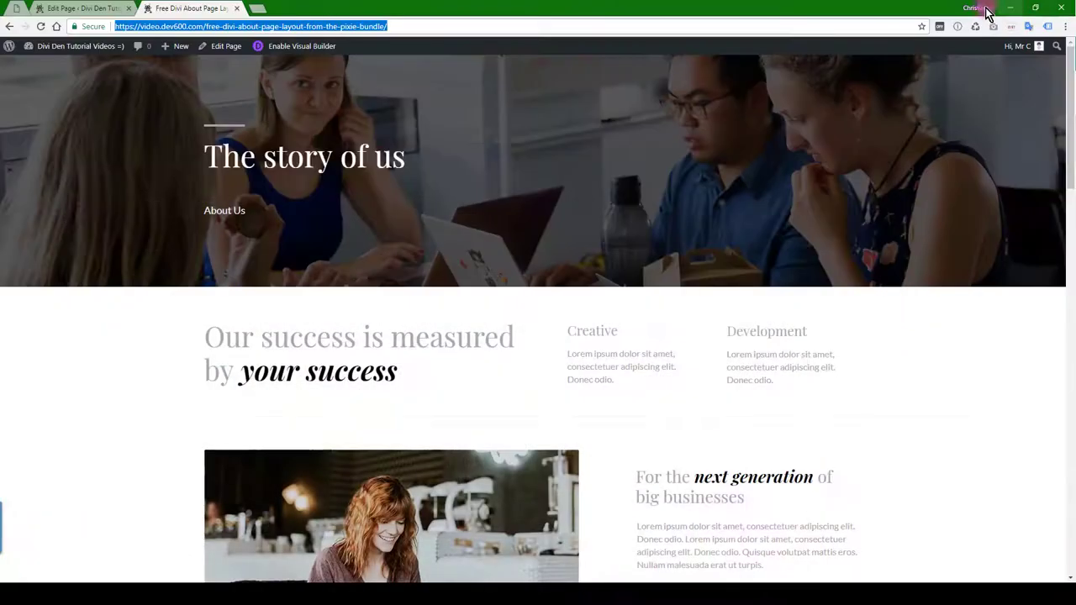
{"action": "left_click", "coordinate": [99, 8]}
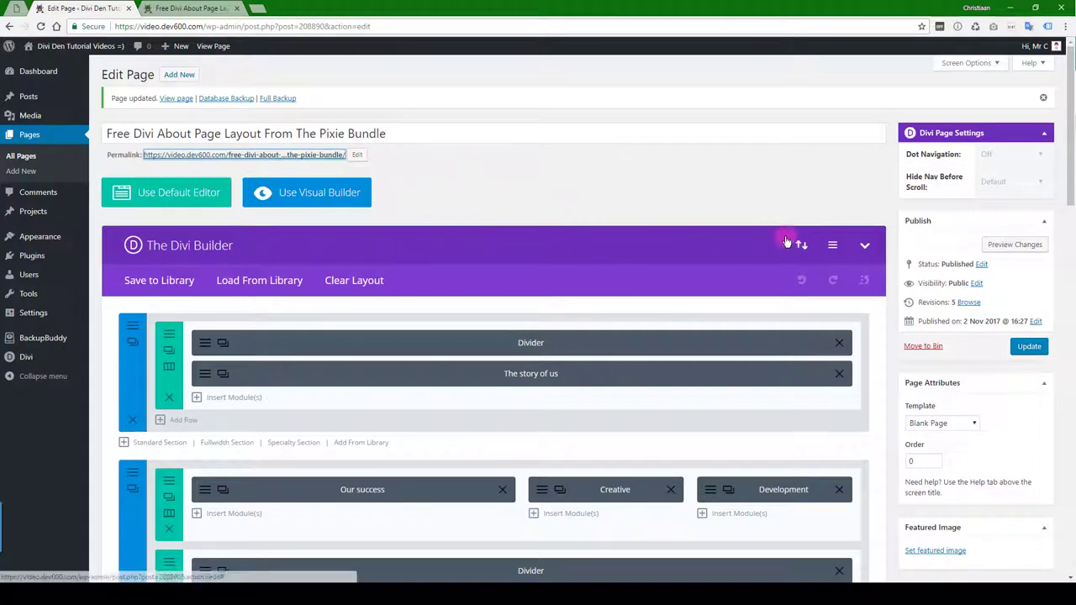
{"action": "left_click", "coordinate": [363, 280]}
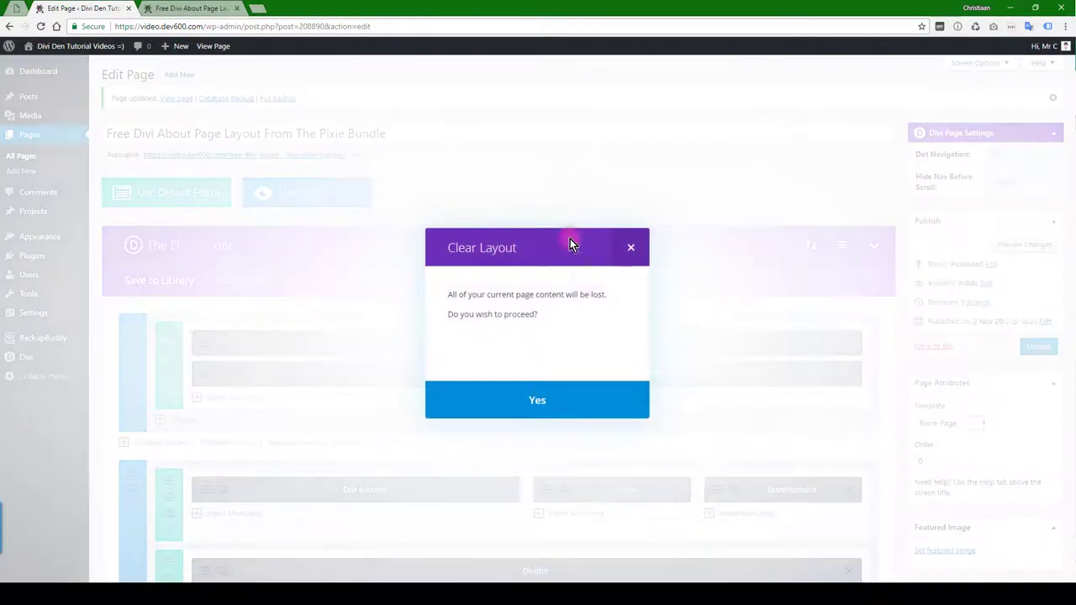
{"action": "left_click", "coordinate": [539, 415]}
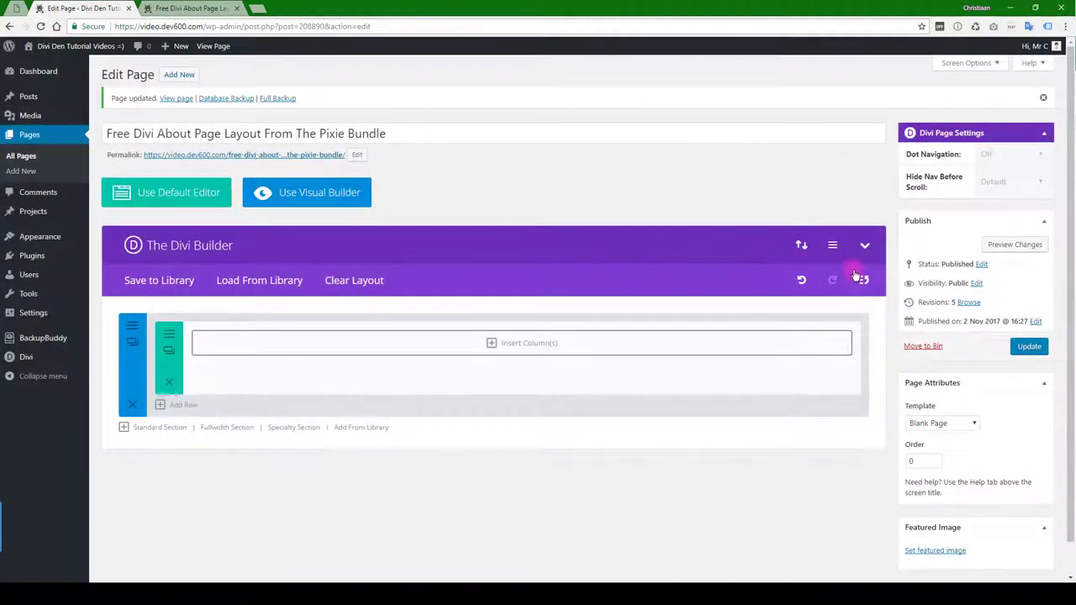
Import the about-page-pixie-page-import.json layout through Divi's Import & Export panel.
{"action": "left_click", "coordinate": [801, 245]}
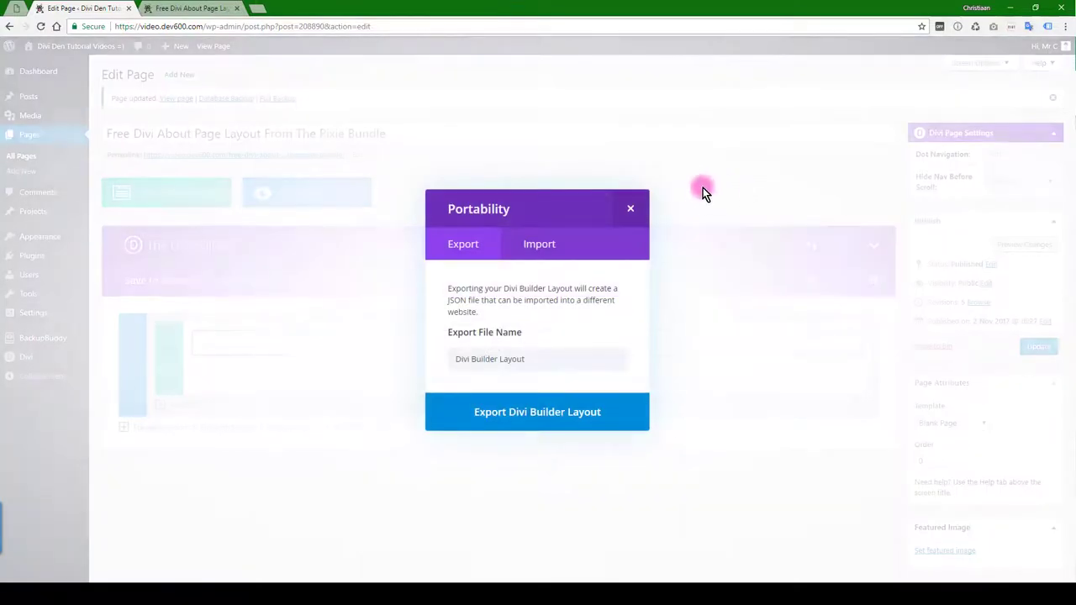
{"action": "left_click", "coordinate": [543, 252]}
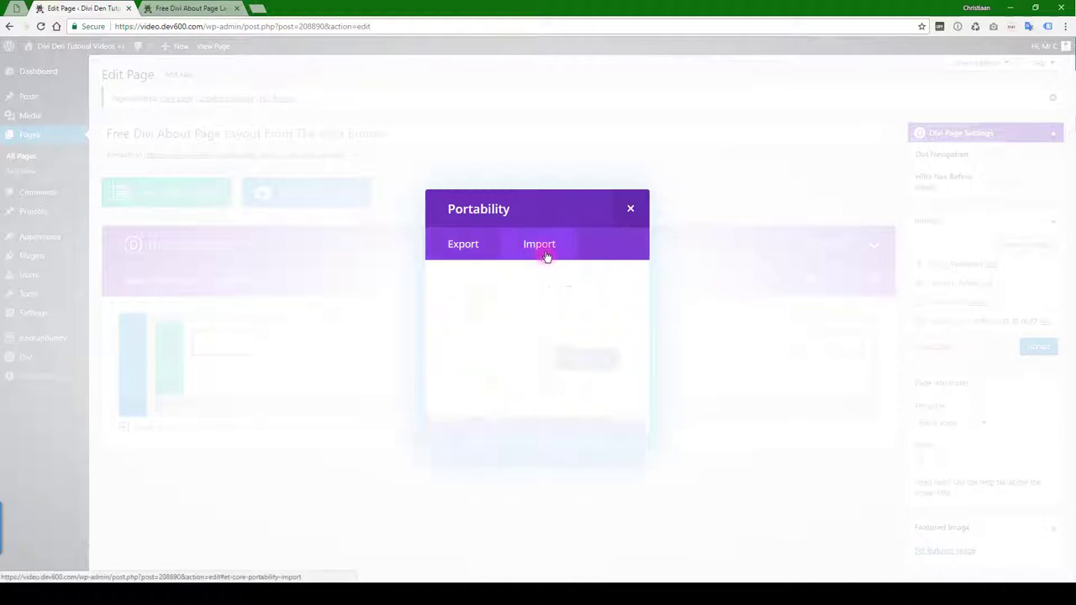
{"action": "left_click", "coordinate": [586, 359]}
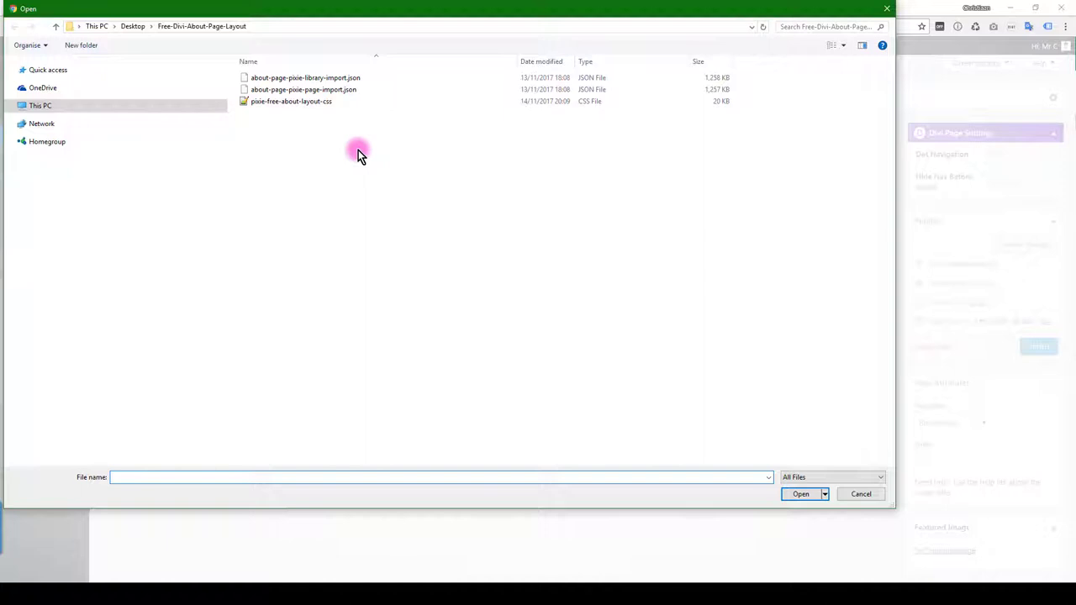
{"action": "double_click", "coordinate": [325, 91]}
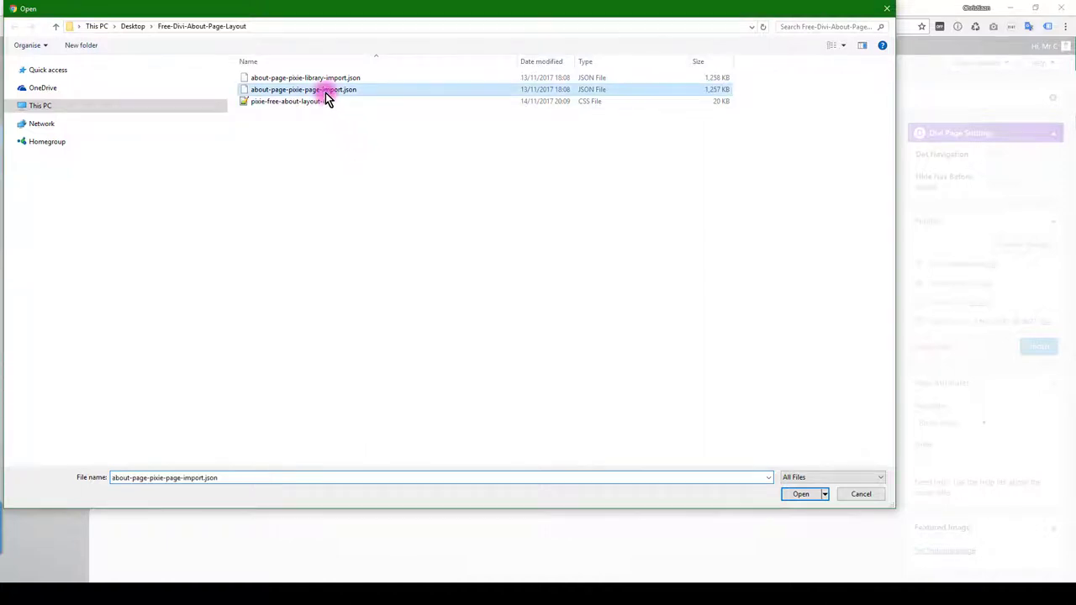
{"action": "left_click", "coordinate": [562, 427]}
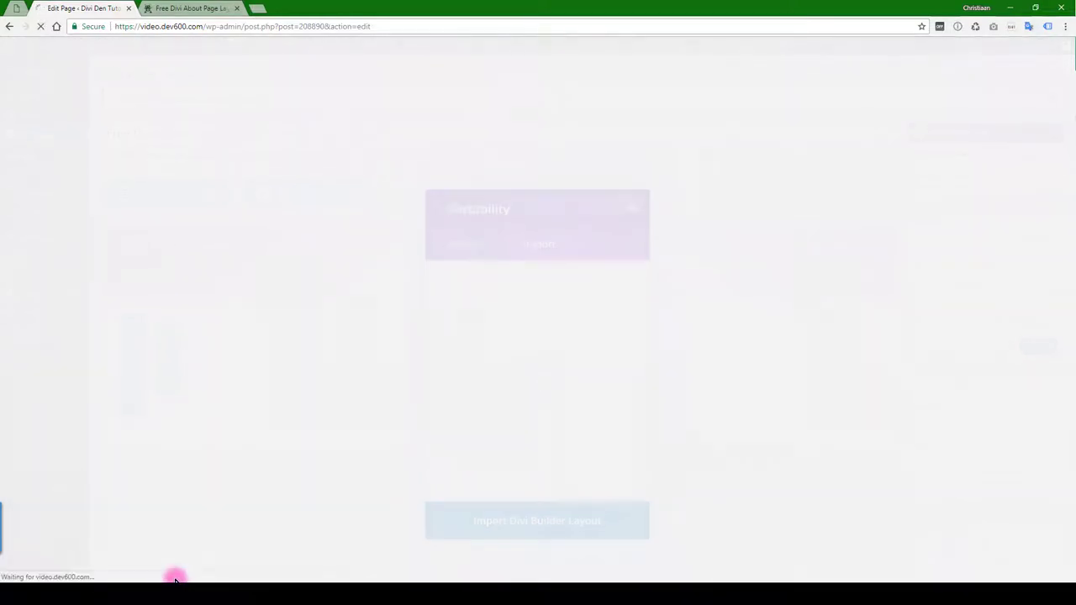
{"action": "key", "text": "alt+Tab"}
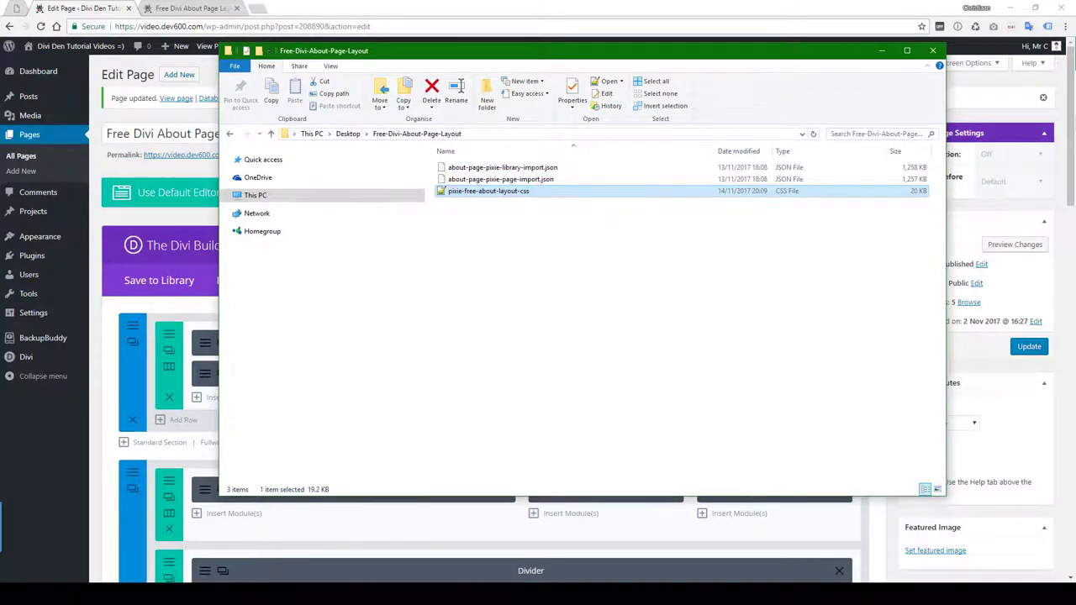
Open the pixie-free-about-layout-css file in Notepad++ and select all of its CSS.
{"action": "key", "text": "Return"}
{"action": "left_click", "coordinate": [594, 316]}
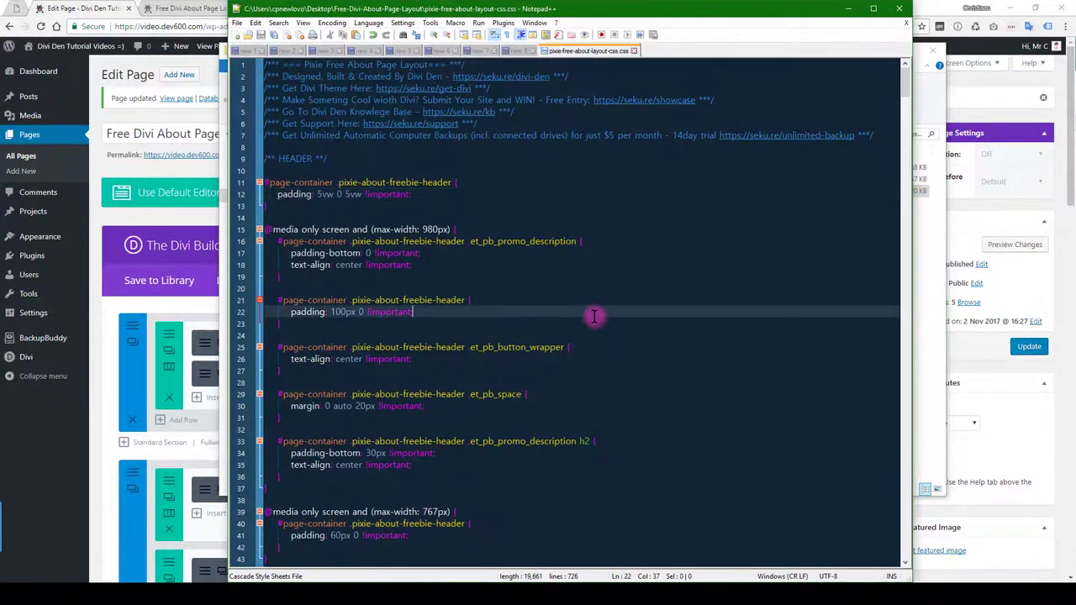
{"action": "key", "text": "ctrl+a"}
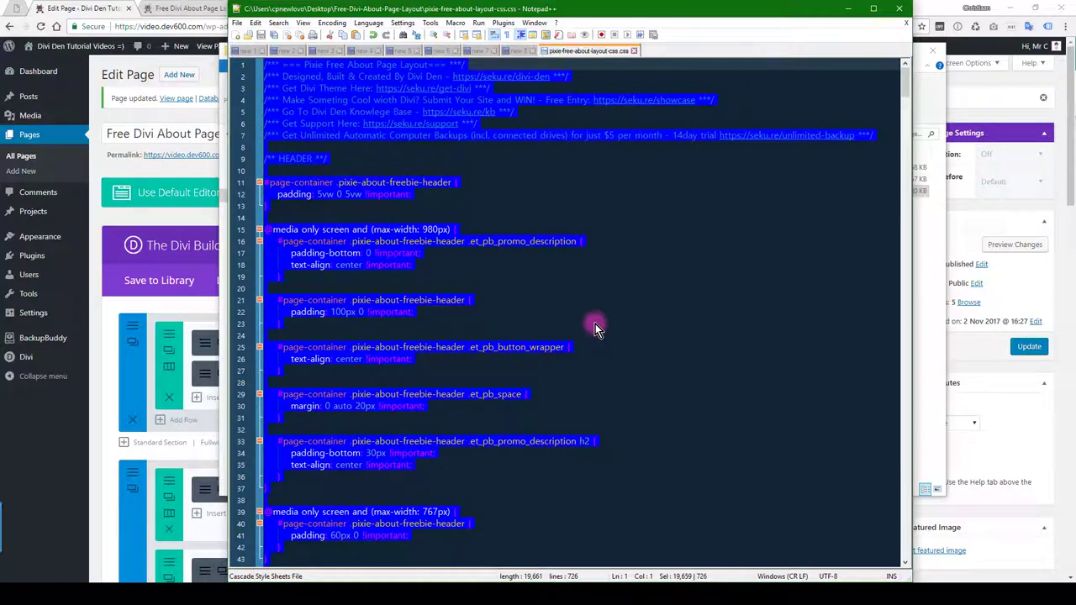
{"action": "left_click", "coordinate": [620, 312]}
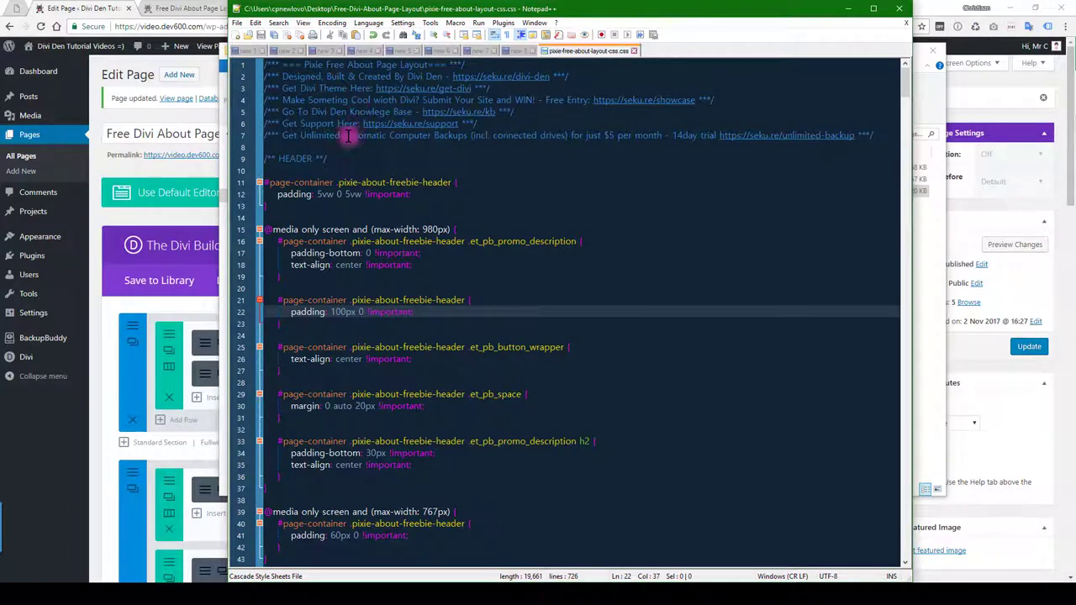
{"action": "left_click", "coordinate": [856, 15]}
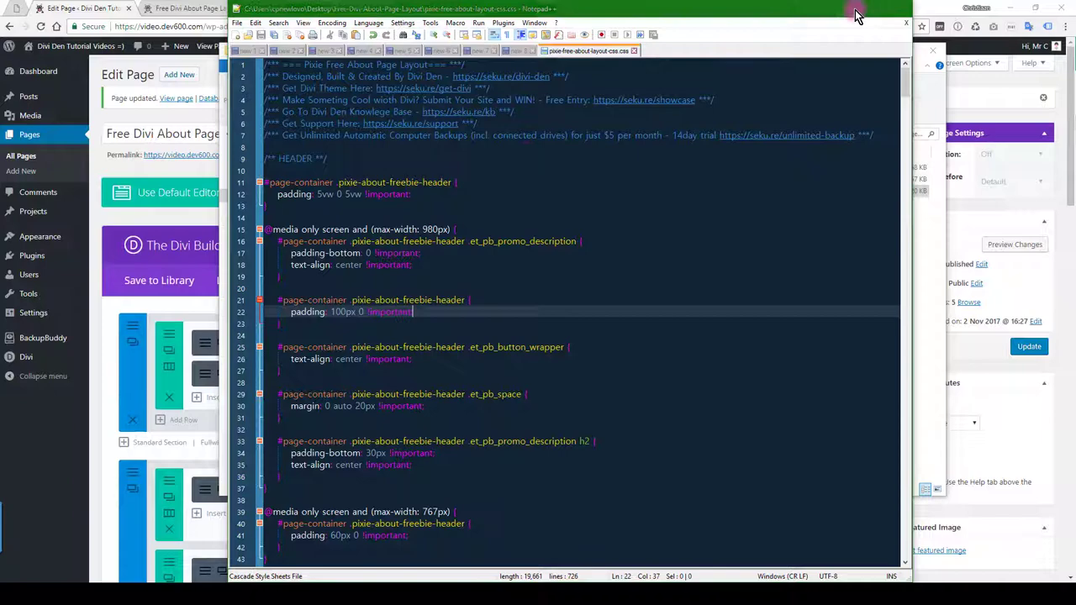
Swap the old Custom CSS in Divi page settings for the Pixie stylesheet, save, and update.
{"action": "left_click", "coordinate": [887, 54]}
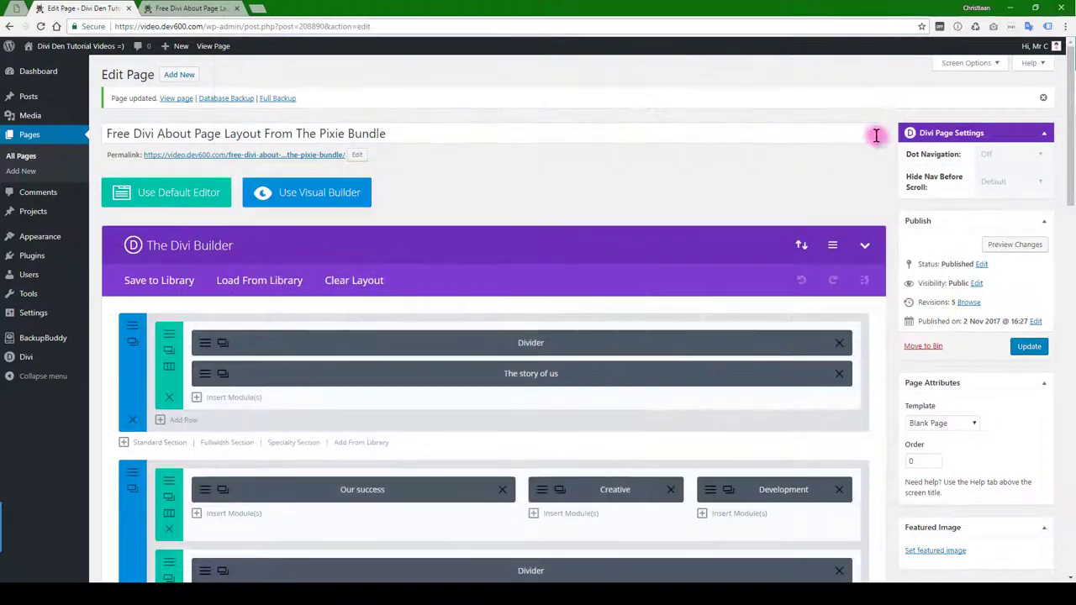
{"action": "left_click", "coordinate": [834, 247]}
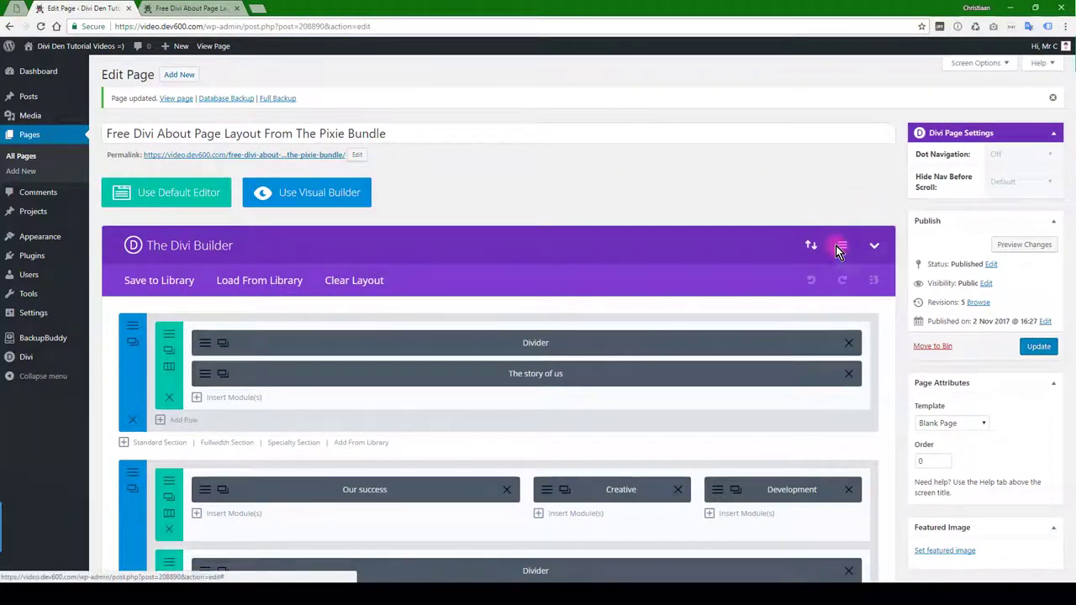
{"action": "left_click", "coordinate": [543, 296]}
{"action": "key", "text": "ctrl+a"}
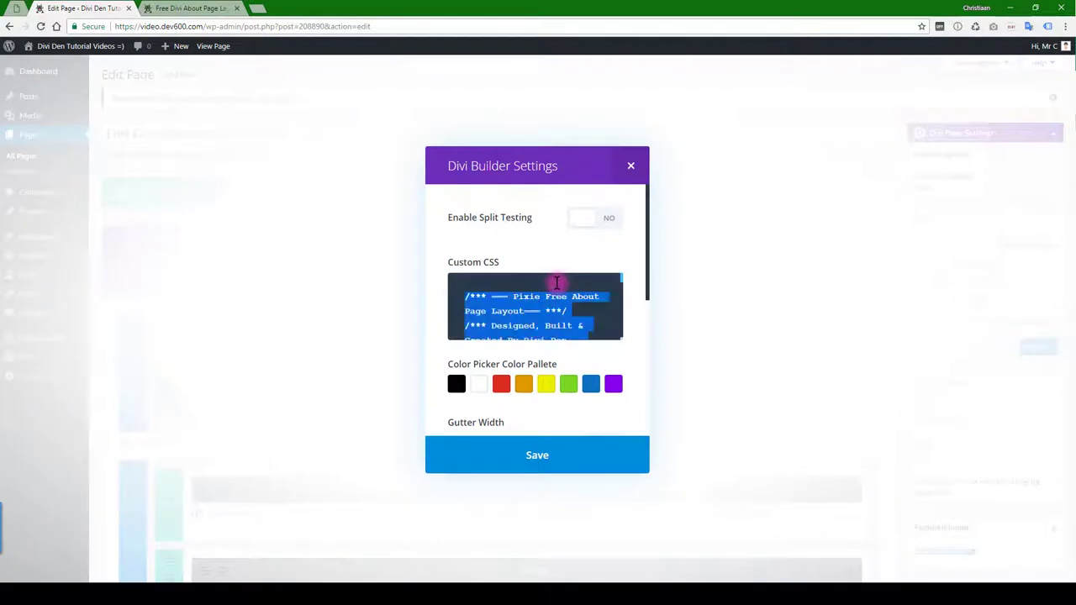
{"action": "key", "text": "Delete"}
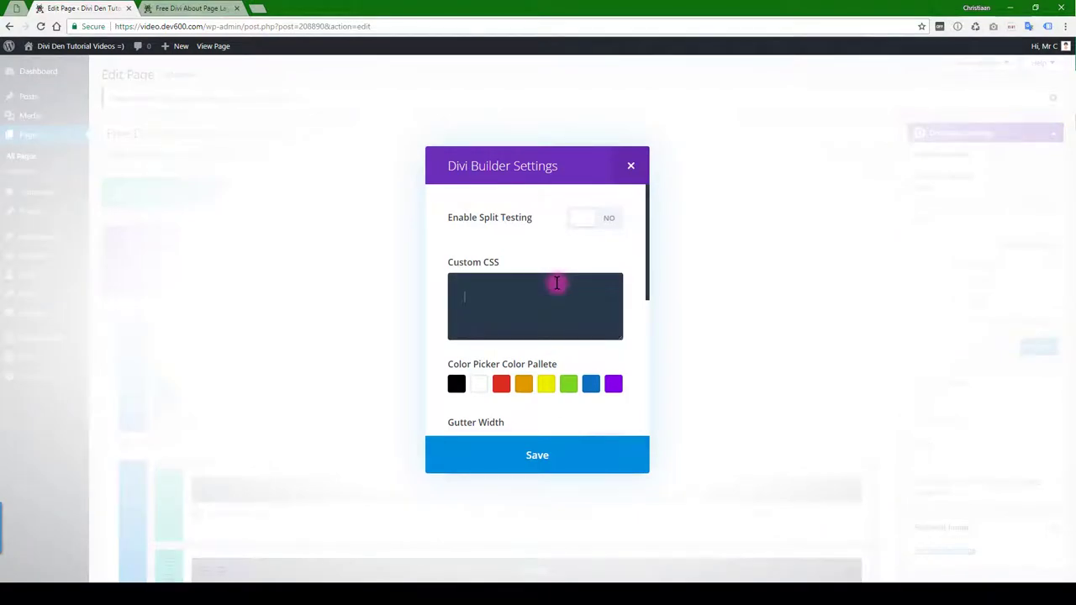
{"action": "left_click", "coordinate": [545, 465]}
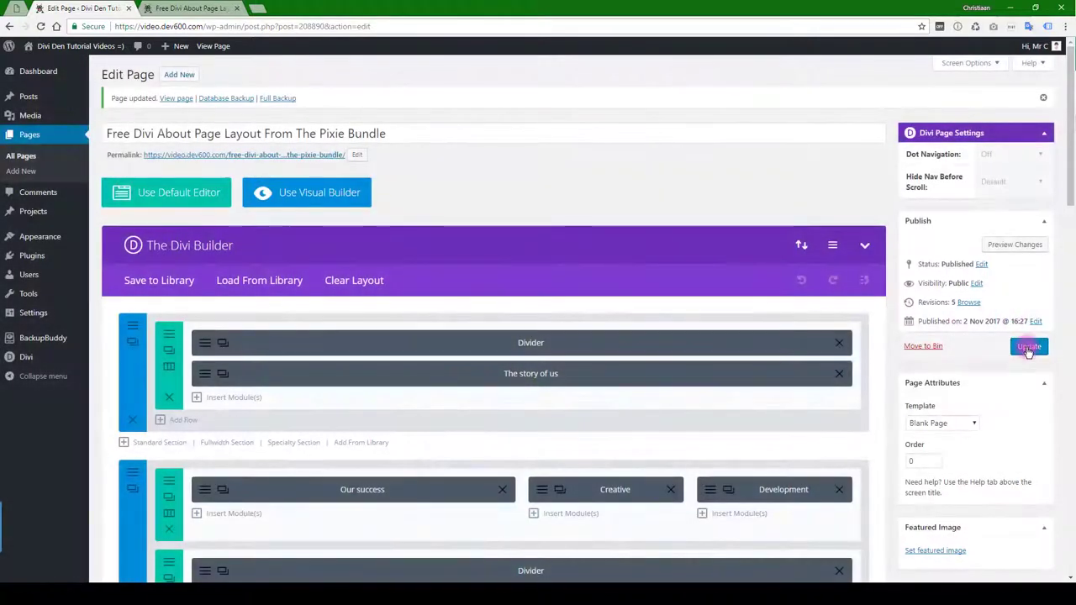
{"action": "left_click", "coordinate": [1029, 346]}
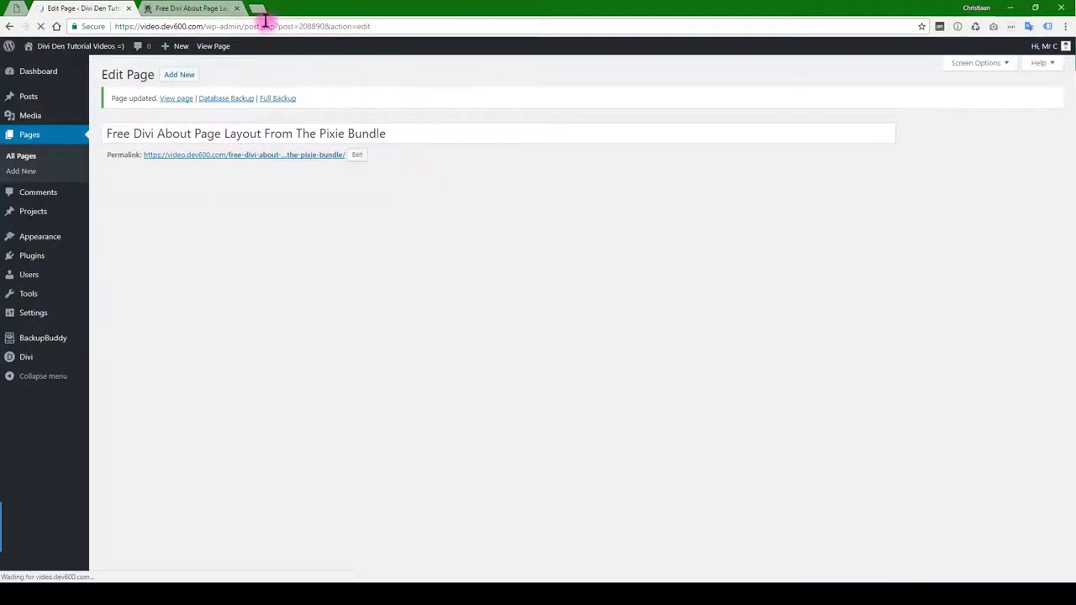
Close the old preview tab, open the live About page and scroll through it full-width.
{"action": "left_click", "coordinate": [239, 11]}
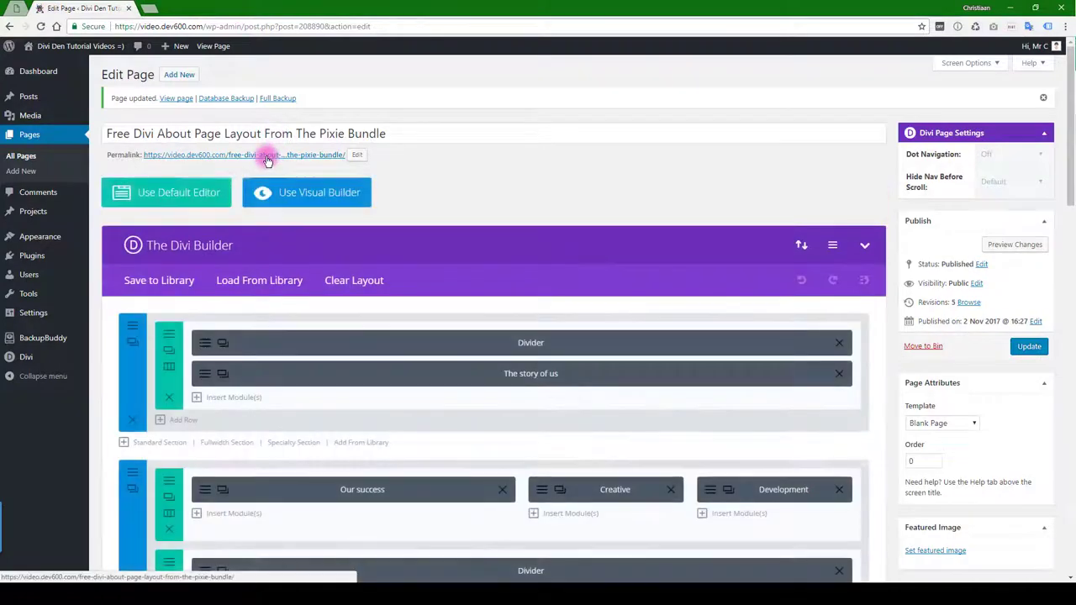
{"action": "right_click", "coordinate": [267, 156]}
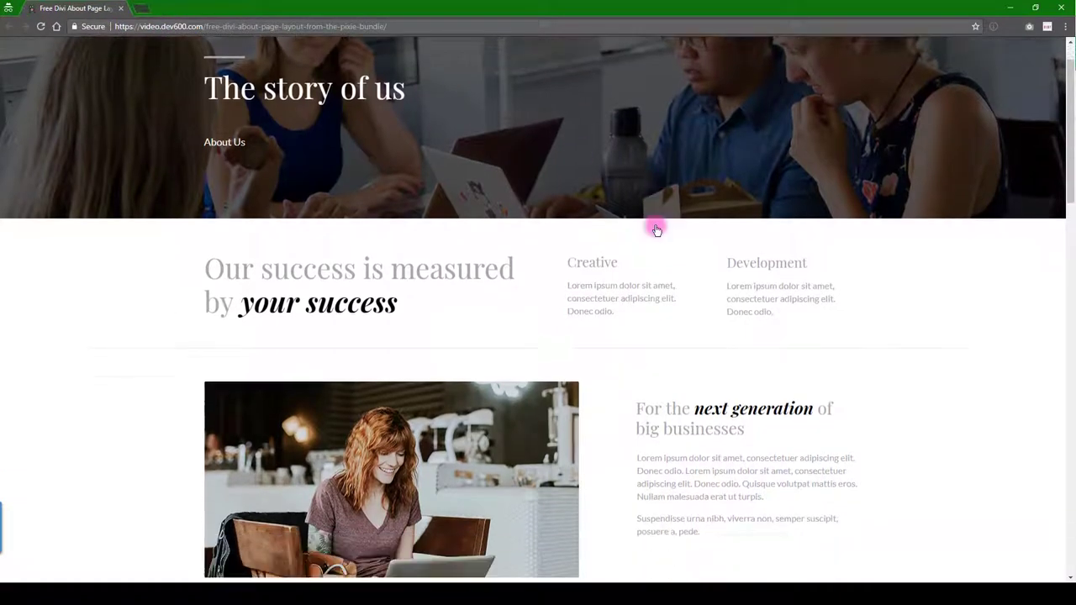
{"action": "scroll", "coordinate": [652, 214], "scroll_direction": "down", "scroll_amount": 4}
{"action": "scroll", "coordinate": [647, 202], "scroll_direction": "down", "scroll_amount": 2}
{"action": "scroll", "coordinate": [648, 200], "scroll_direction": "down", "scroll_amount": 5}
Shrink the browser window and scroll the About page to check its narrow layout.
{"action": "scroll", "coordinate": [648, 197], "scroll_direction": "down", "scroll_amount": 5}
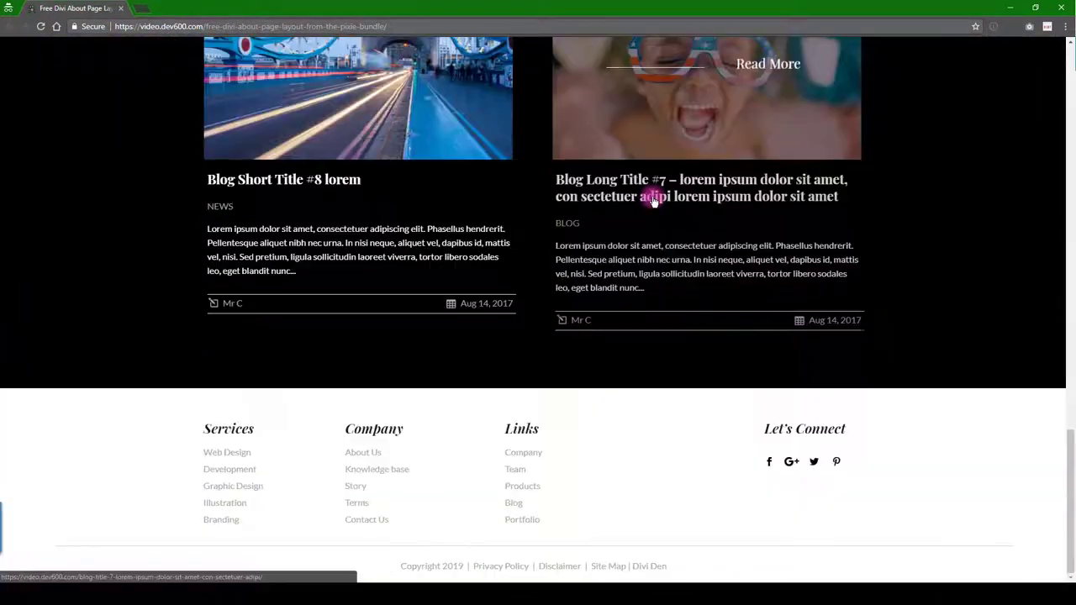
{"action": "left_click", "coordinate": [1036, 10]}
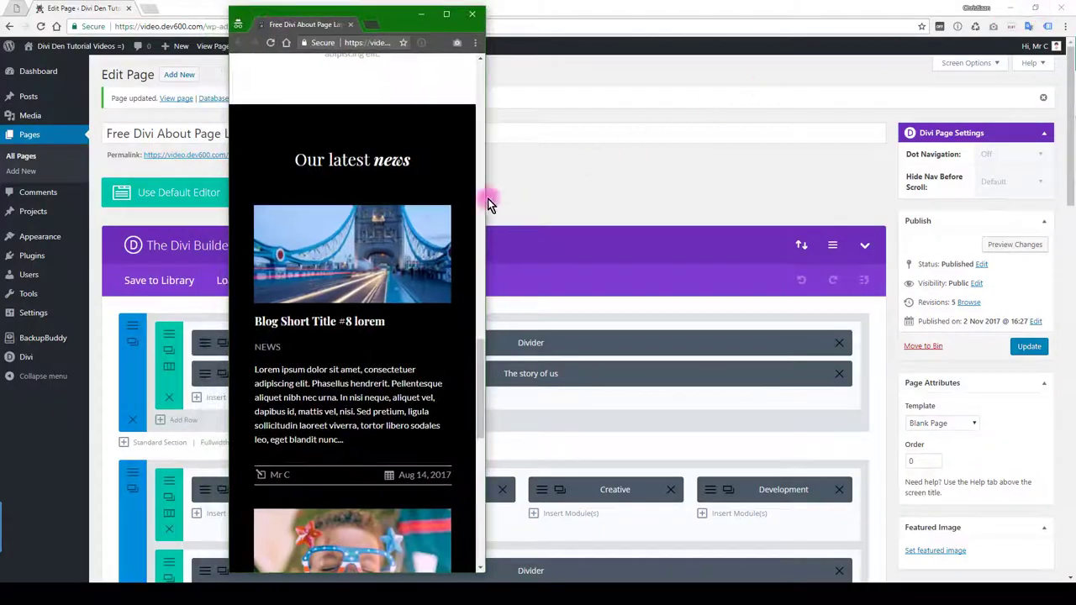
{"action": "scroll", "coordinate": [445, 202], "scroll_direction": "down", "scroll_amount": 5}
{"action": "scroll", "coordinate": [413, 206], "scroll_direction": "down", "scroll_amount": 5}
{"action": "scroll", "coordinate": [420, 193], "scroll_direction": "up", "scroll_amount": 2}
{"action": "scroll", "coordinate": [433, 180], "scroll_direction": "up", "scroll_amount": 5}
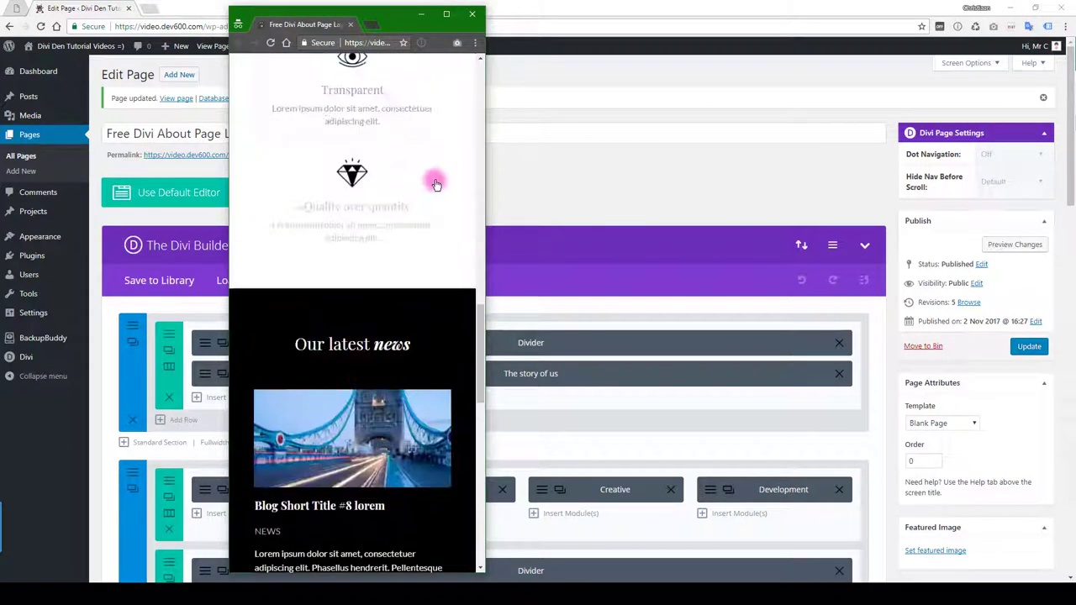
{"action": "scroll", "coordinate": [437, 173], "scroll_direction": "up", "scroll_amount": 5}
{"action": "scroll", "coordinate": [443, 160], "scroll_direction": "up", "scroll_amount": 5}
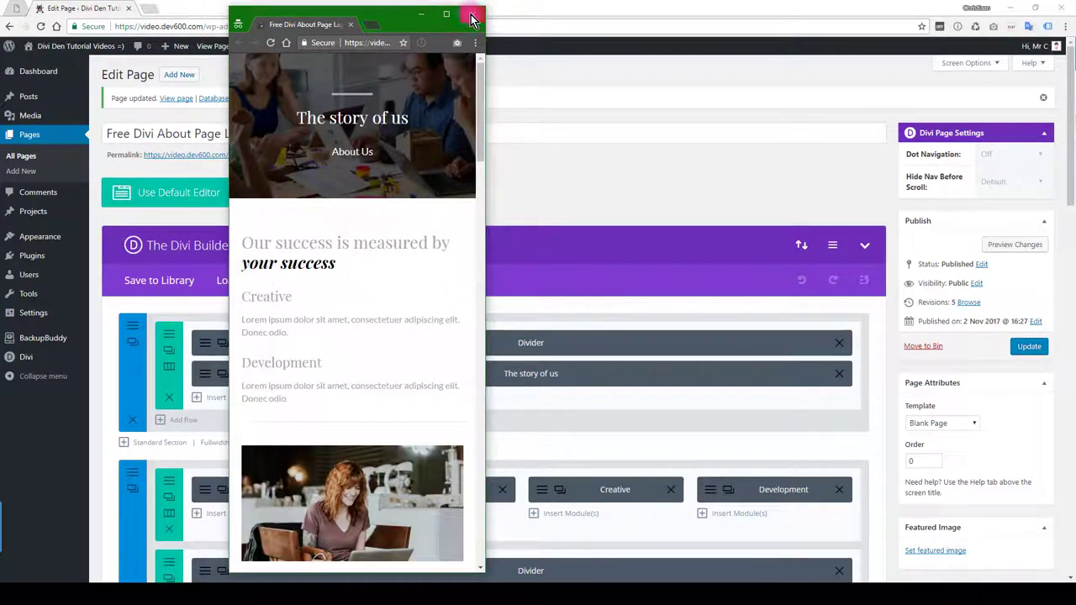
Close the preview, check the Blog Short Title #8 lorem post's featured image under Posts, then return.
{"action": "left_click", "coordinate": [472, 18]}
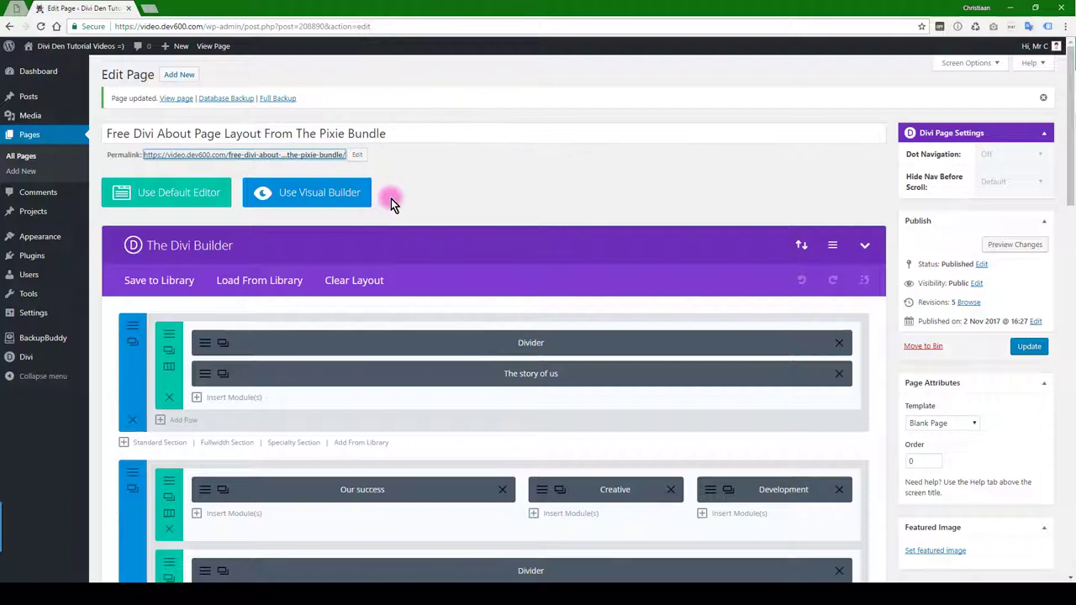
{"action": "left_click", "coordinate": [630, 169]}
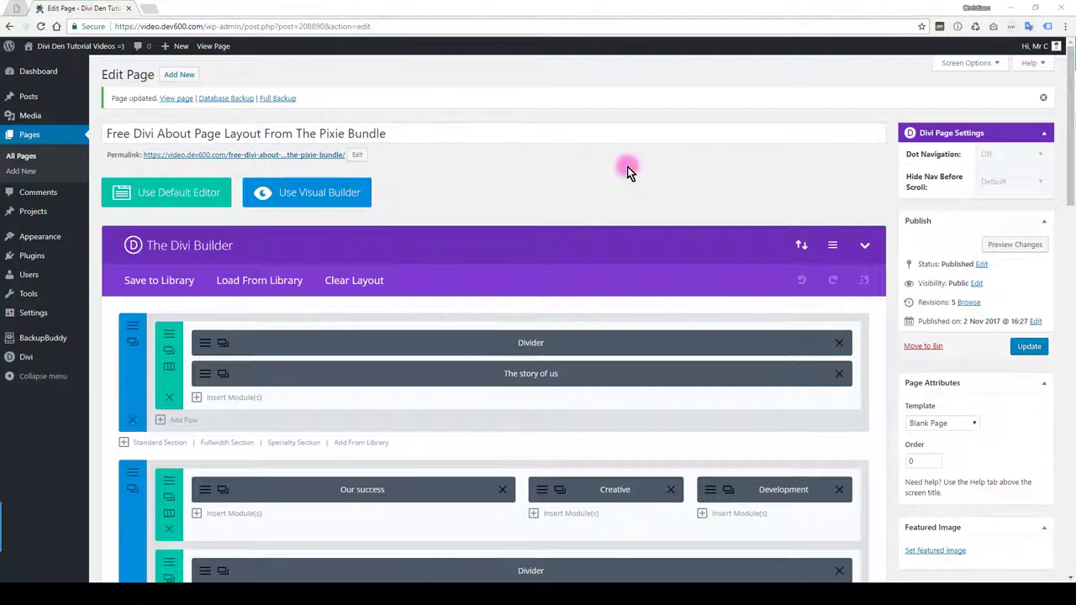
{"action": "scroll", "coordinate": [620, 171], "scroll_direction": "down", "scroll_amount": 2}
{"action": "scroll", "coordinate": [619, 172], "scroll_direction": "down", "scroll_amount": 2}
{"action": "scroll", "coordinate": [620, 211], "scroll_direction": "down", "scroll_amount": 1}
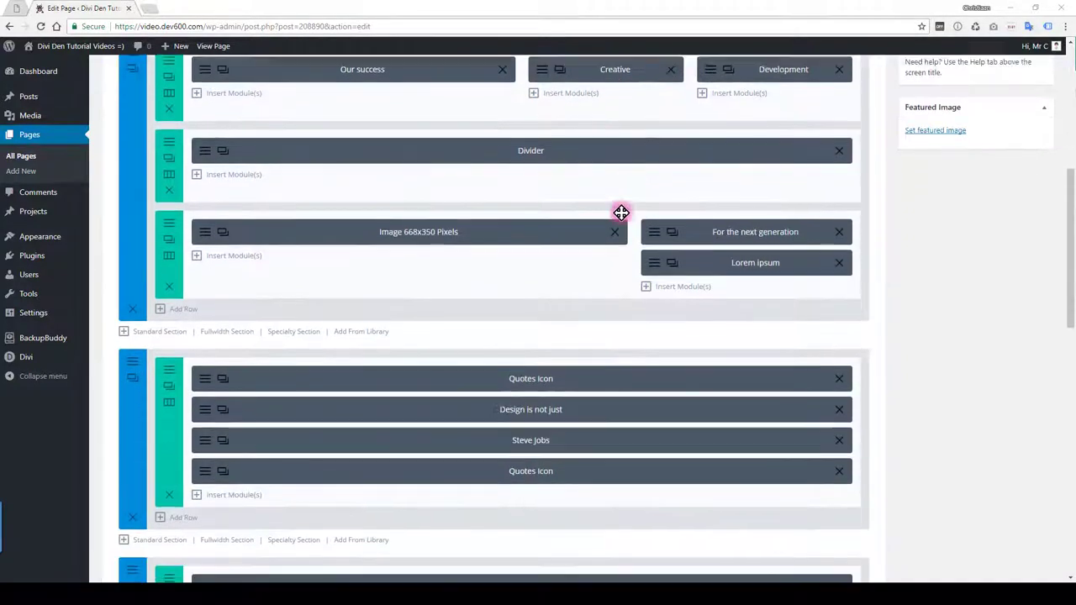
{"action": "scroll", "coordinate": [601, 223], "scroll_direction": "down", "scroll_amount": 1}
{"action": "scroll", "coordinate": [527, 198], "scroll_direction": "down", "scroll_amount": 1}
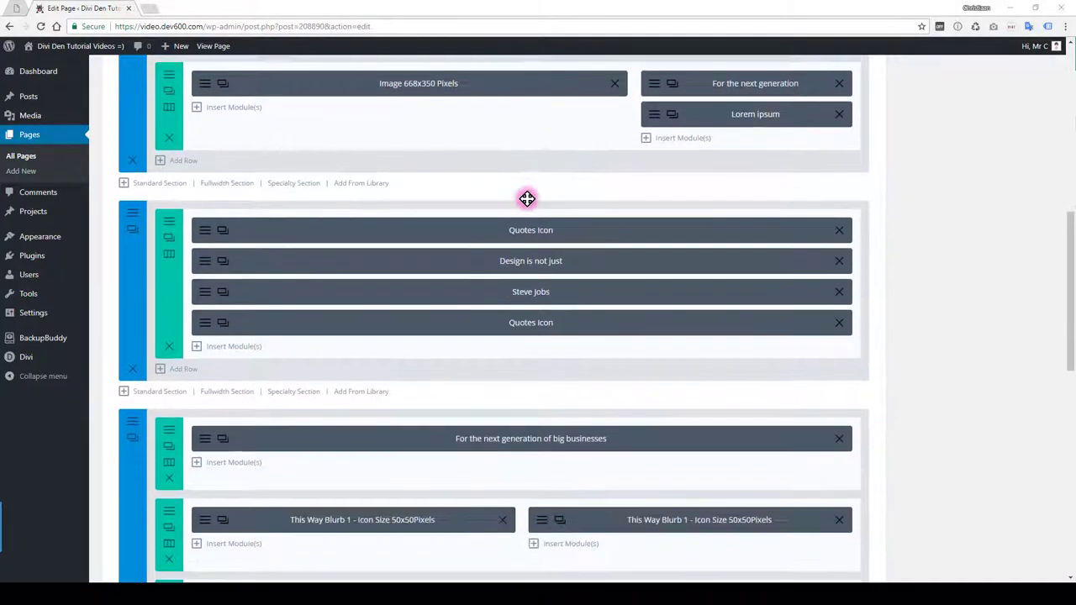
{"action": "left_click", "coordinate": [29, 96]}
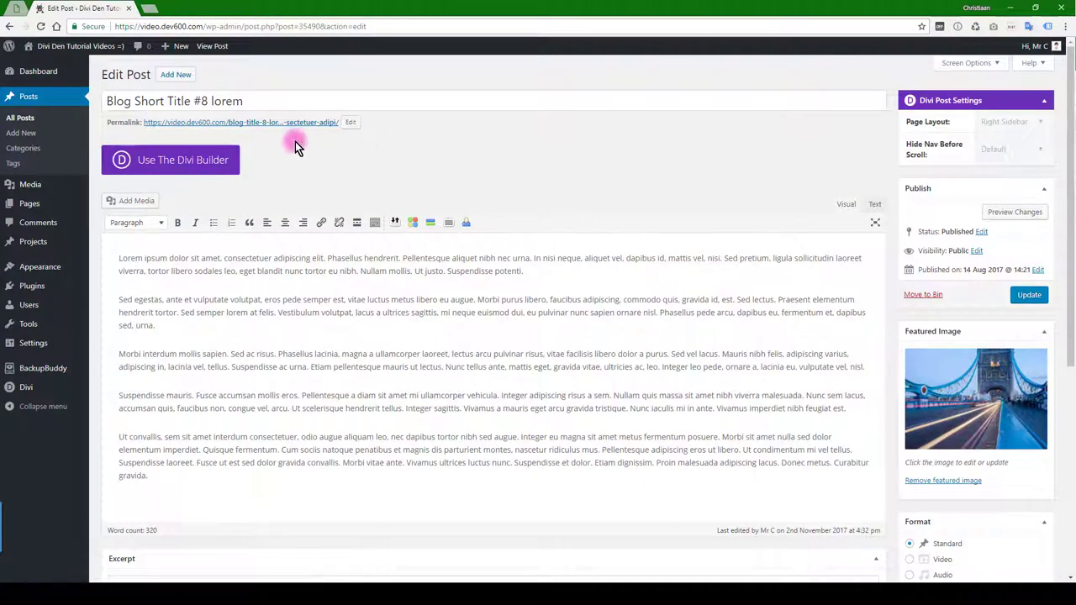
{"action": "left_click", "coordinate": [49, 95]}
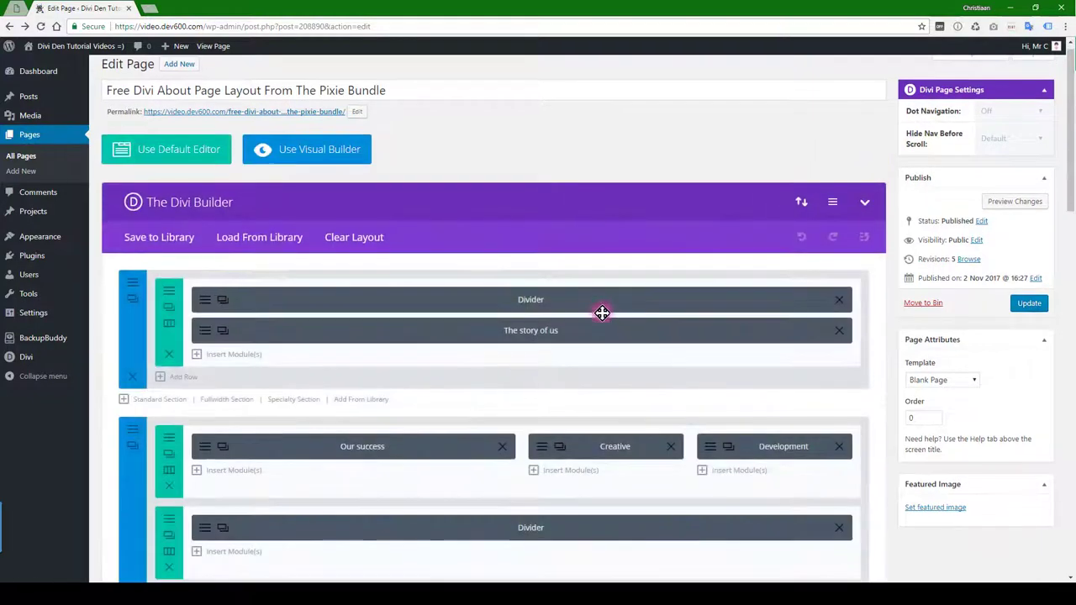
Scroll down to the Blog Module and open its settings.
{"action": "scroll", "coordinate": [602, 312], "scroll_direction": "down", "scroll_amount": 2}
{"action": "scroll", "coordinate": [613, 286], "scroll_direction": "down", "scroll_amount": 1}
{"action": "scroll", "coordinate": [615, 275], "scroll_direction": "down", "scroll_amount": 1}
{"action": "scroll", "coordinate": [617, 274], "scroll_direction": "down", "scroll_amount": 1}
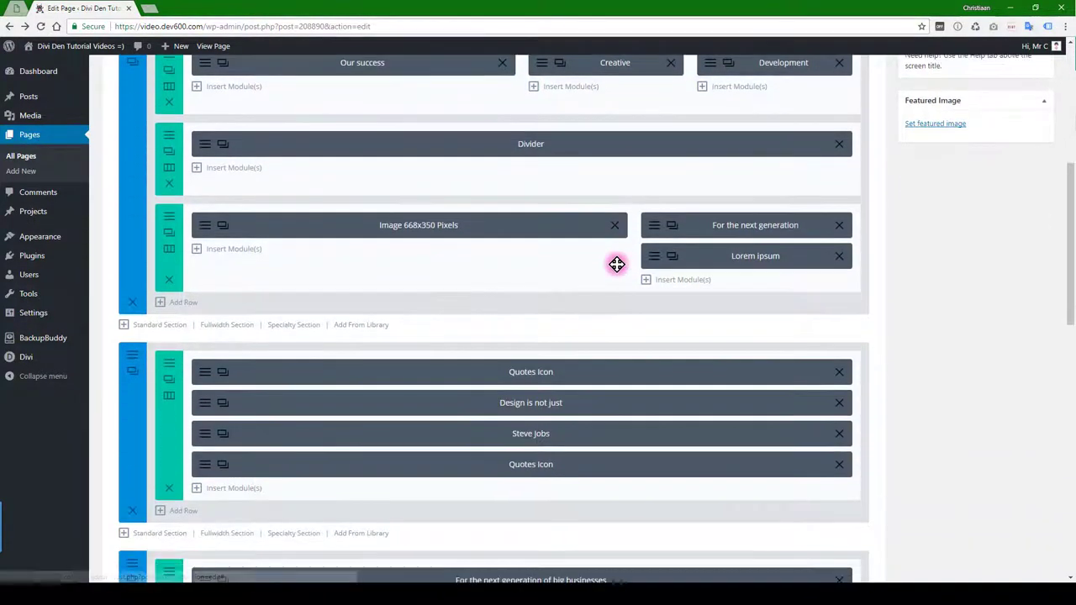
{"action": "scroll", "coordinate": [617, 264], "scroll_direction": "down", "scroll_amount": 2}
{"action": "scroll", "coordinate": [617, 257], "scroll_direction": "down", "scroll_amount": 1}
{"action": "scroll", "coordinate": [617, 260], "scroll_direction": "down", "scroll_amount": 1}
{"action": "scroll", "coordinate": [617, 254], "scroll_direction": "down", "scroll_amount": 2}
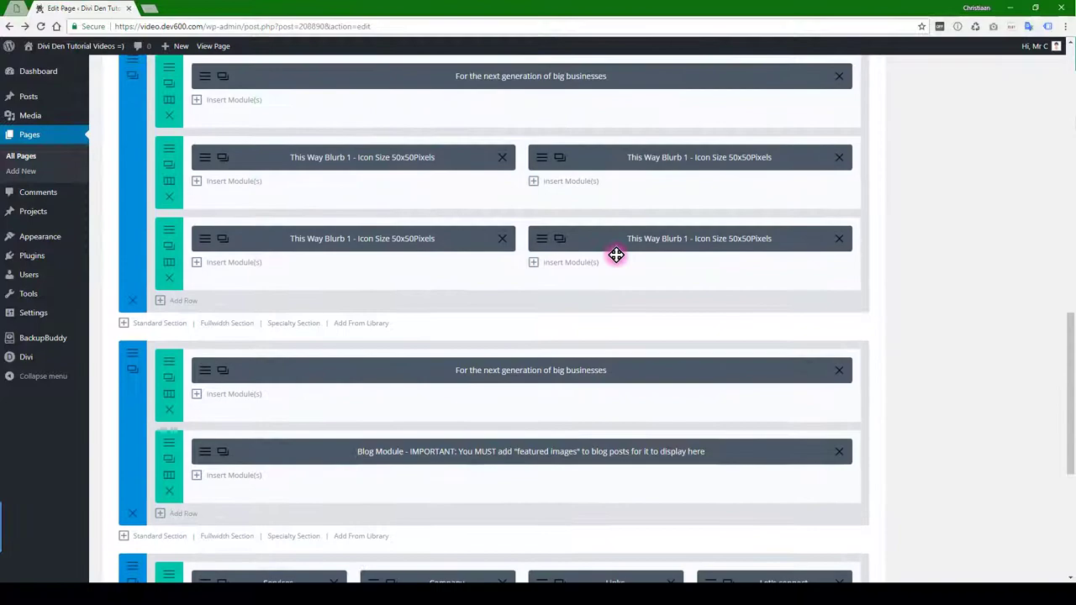
{"action": "scroll", "coordinate": [617, 254], "scroll_direction": "down", "scroll_amount": 1}
{"action": "scroll", "coordinate": [605, 256], "scroll_direction": "down", "scroll_amount": 1}
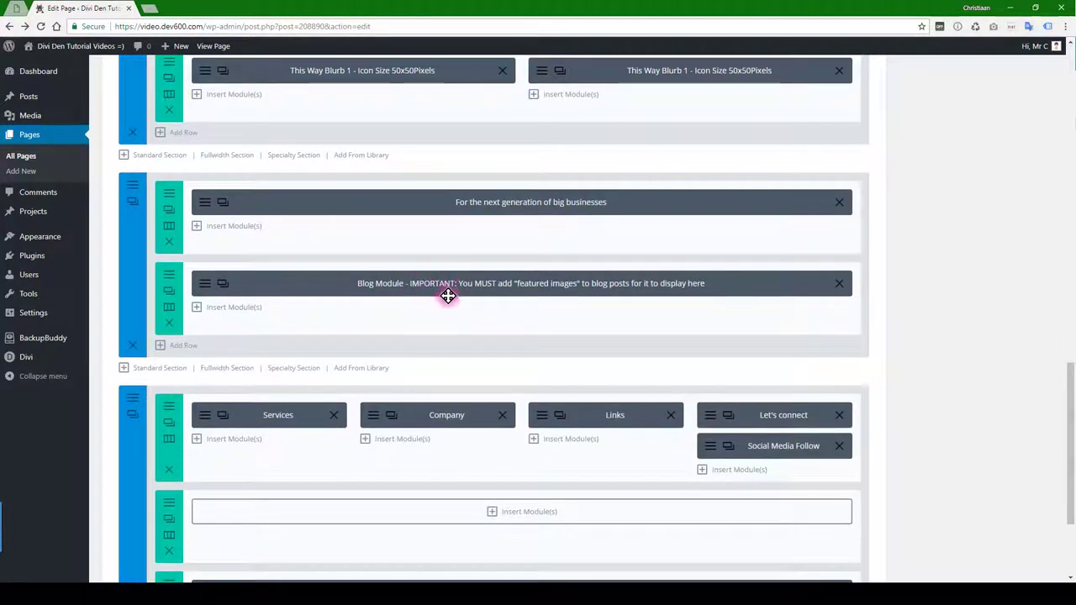
{"action": "left_click", "coordinate": [339, 284]}
Include the Blog and News categories in the blog module and save.
{"action": "left_click", "coordinate": [416, 297]}
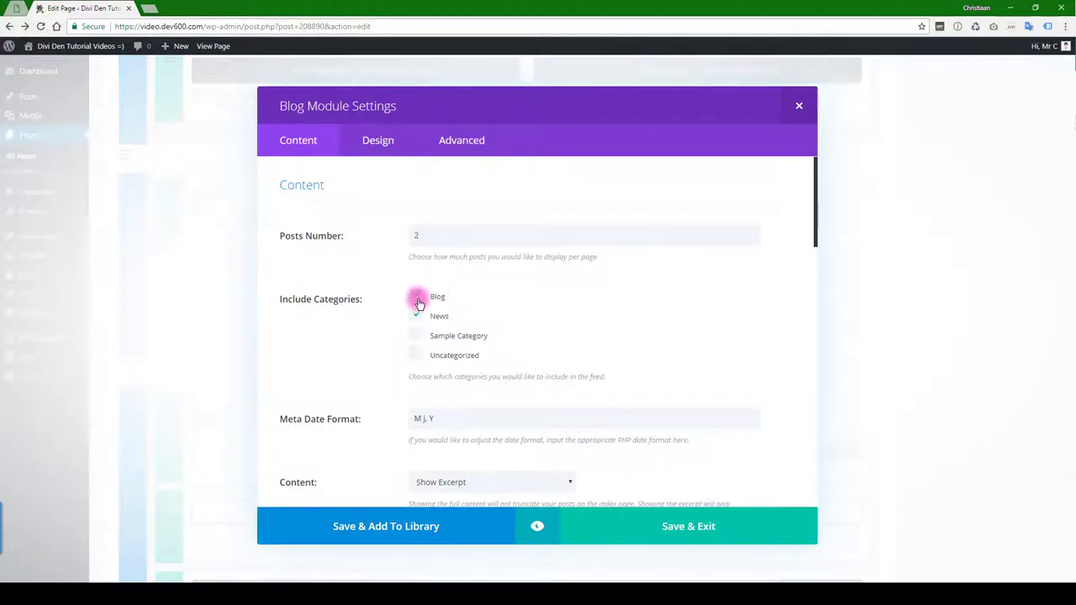
{"action": "left_click", "coordinate": [416, 299]}
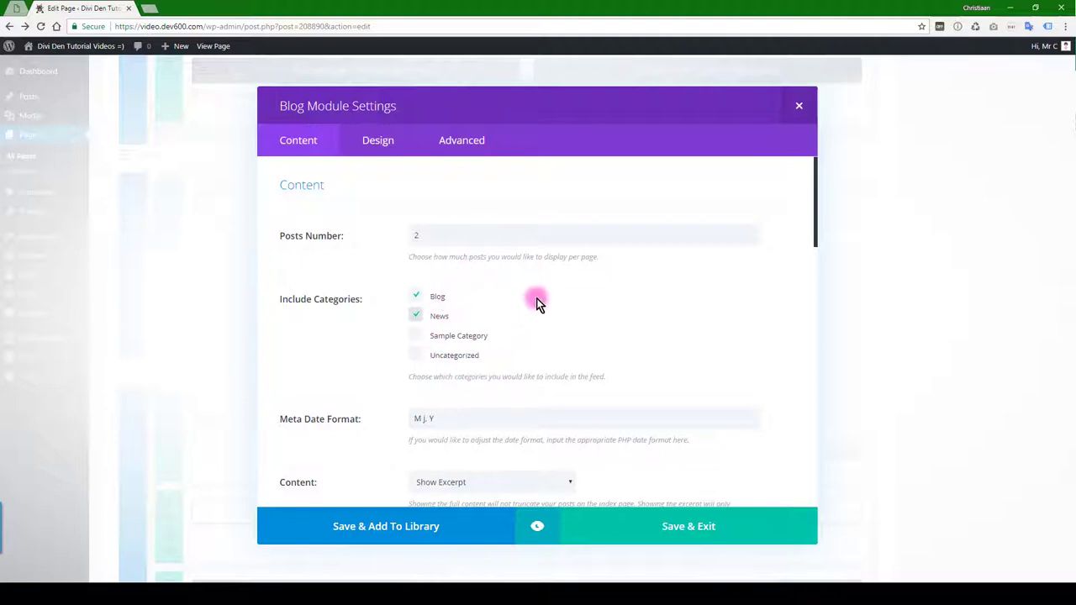
{"action": "left_click", "coordinate": [416, 316]}
{"action": "left_click", "coordinate": [677, 525]}
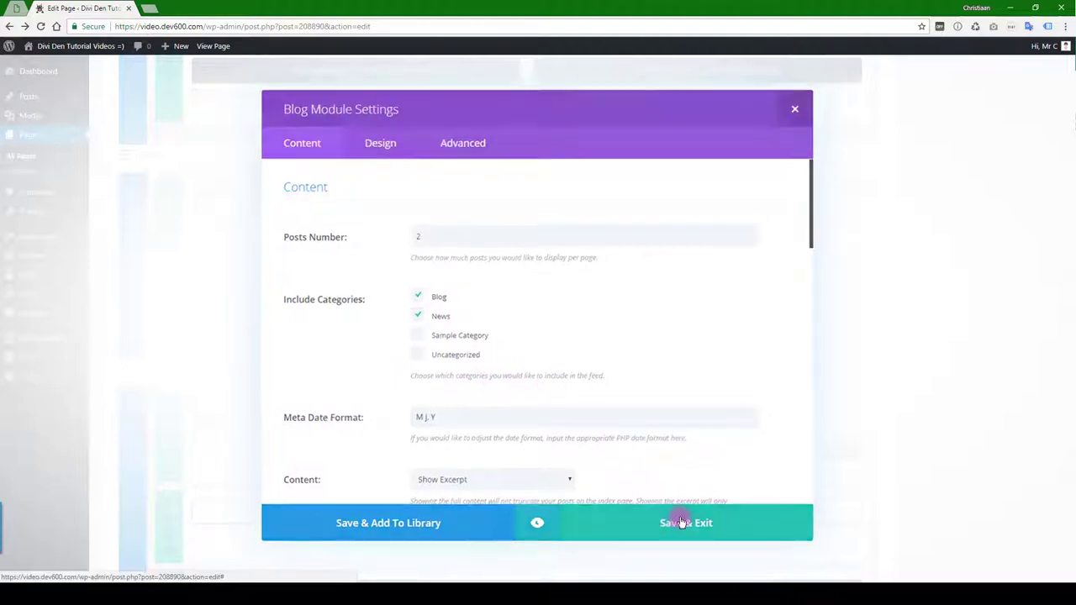